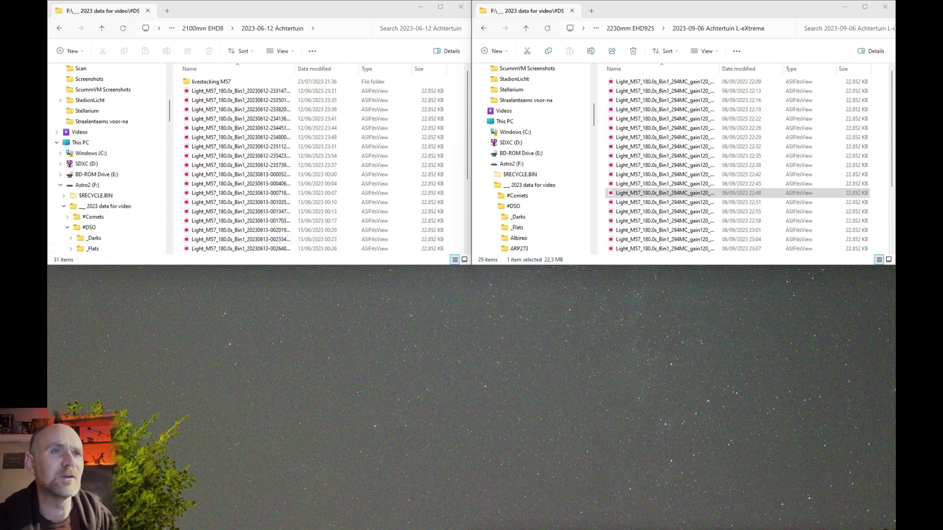
- Show the 2023-09-07 Achtertuin no-filter folder of M57 Ring Nebula beside the 2023-06-12 folder and make both file windows taller
drag(593, 115, 594, 150)
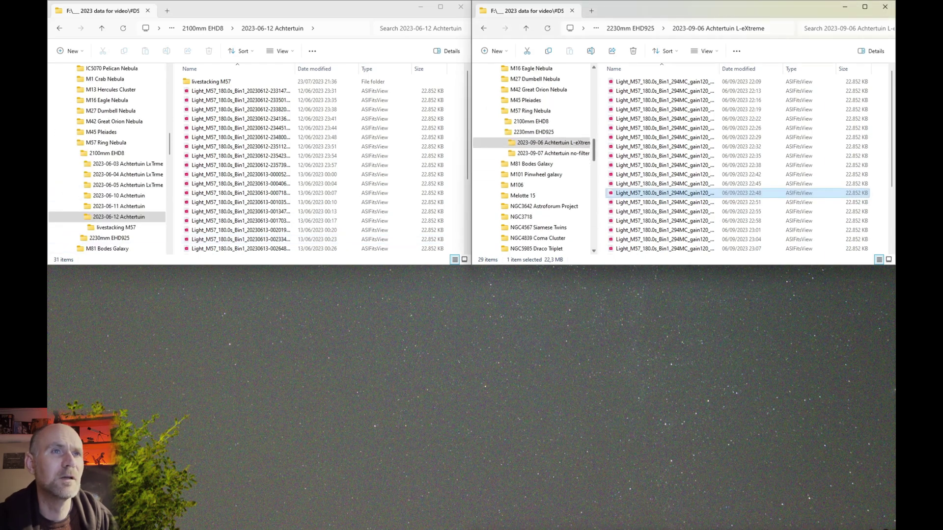
scroll(550, 195, up, 1)
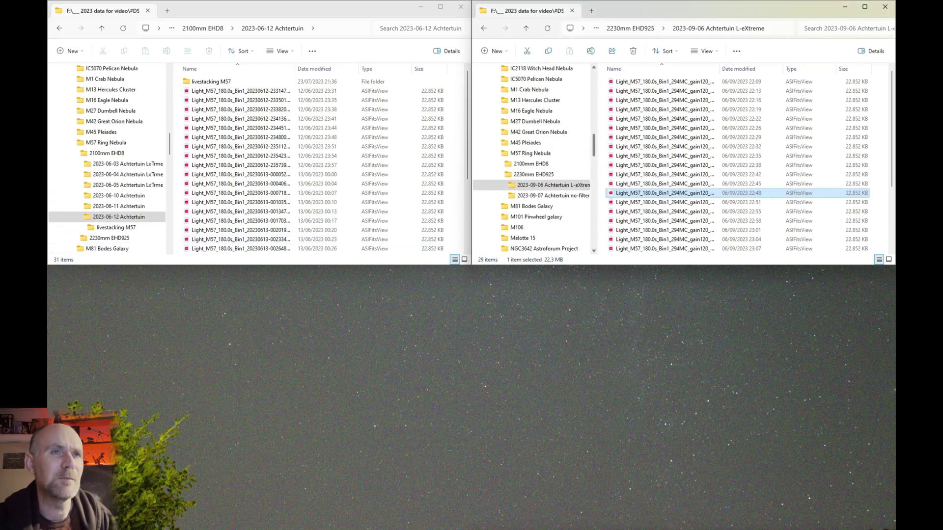
click(550, 195)
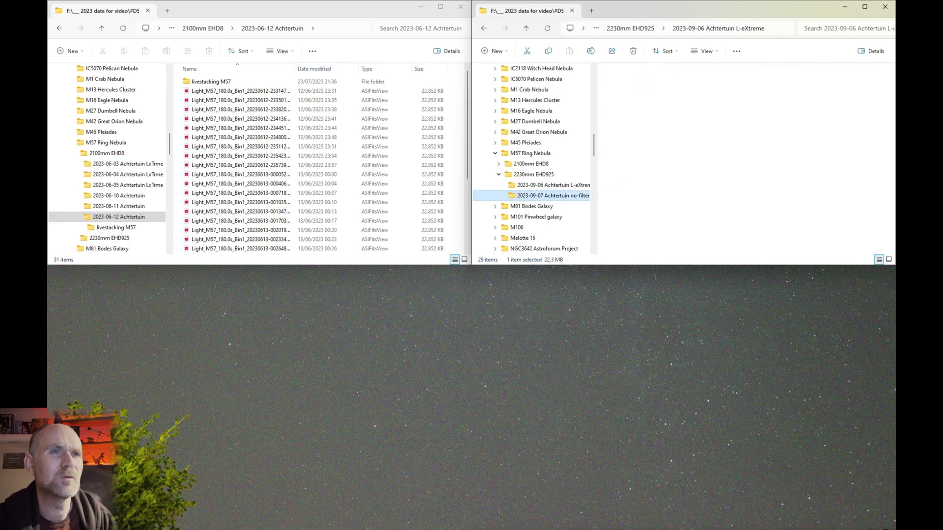
mouse_move(471, 265)
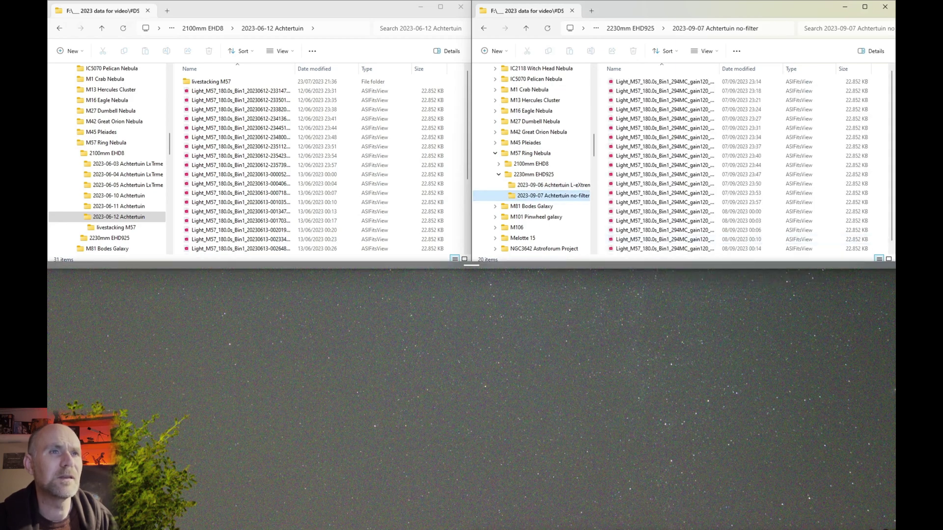
drag(471, 265, 471, 301)
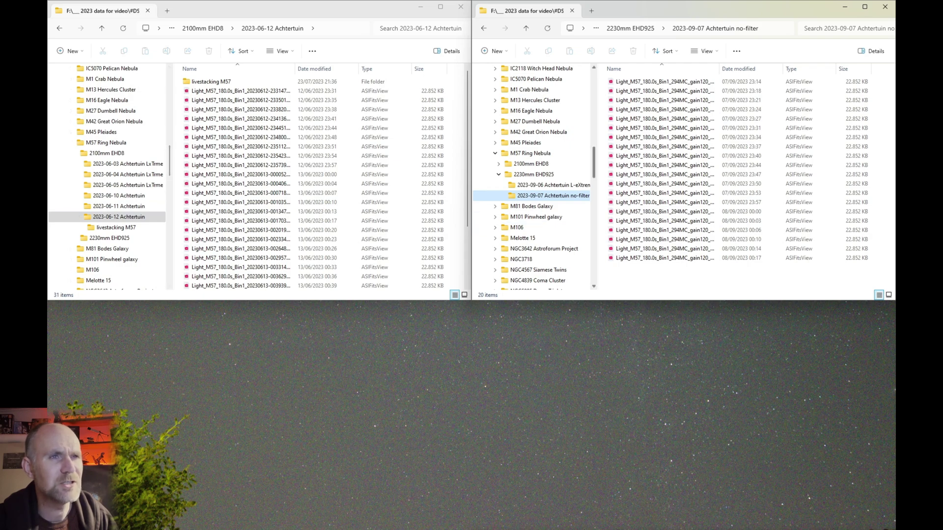
scroll(532, 175, down, 1)
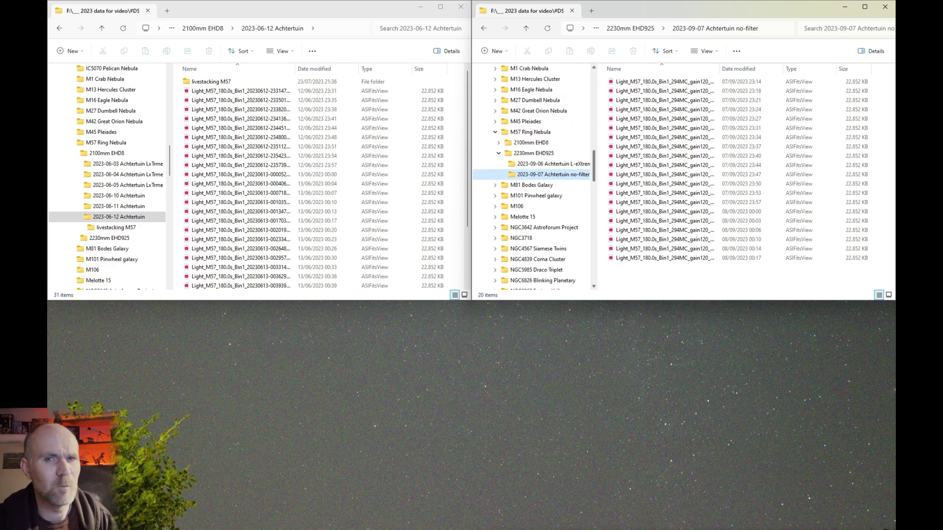
- Load the Flat_690.0ms frames from the 2023-08-20 EHD925 folder into Siril and convert them as sequence "2023-08-20 EHD SkyFlats"
key(super+e)
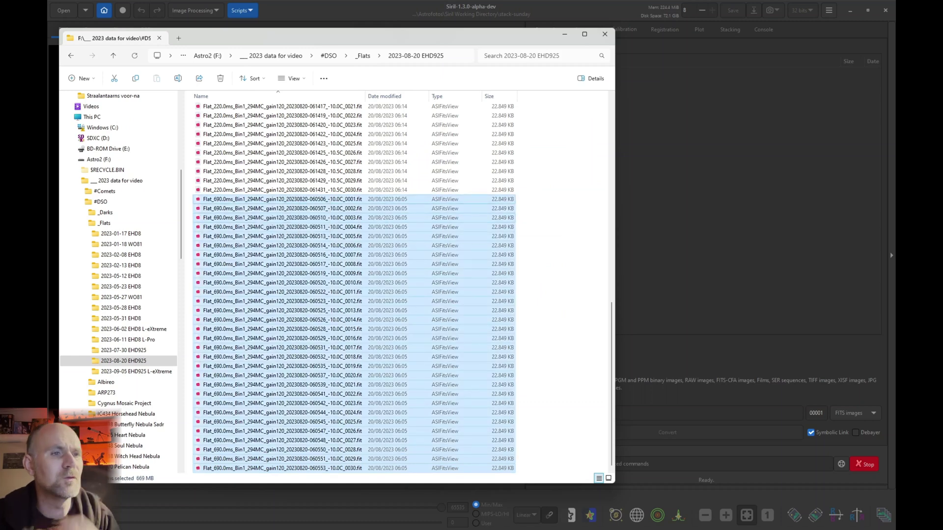
drag(314, 236, 698, 207)
click(687, 413)
text(2023-)
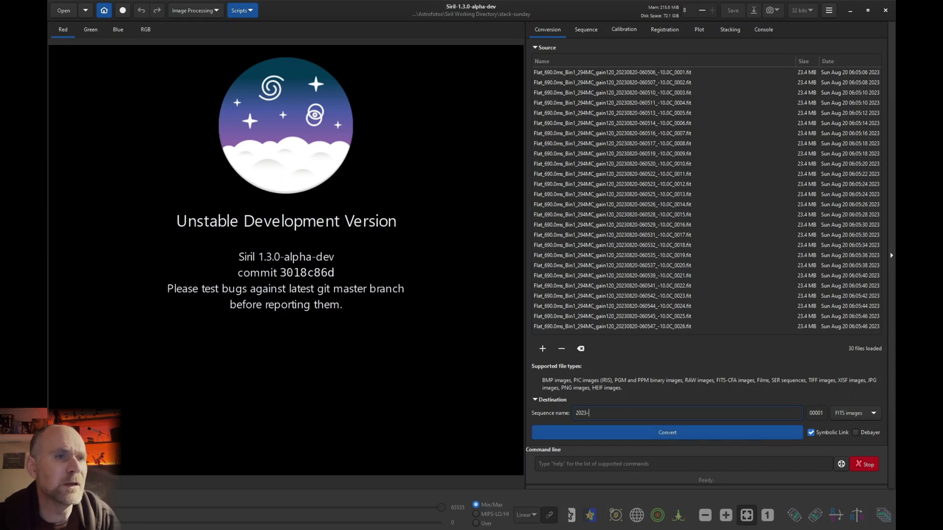
text(08-20)
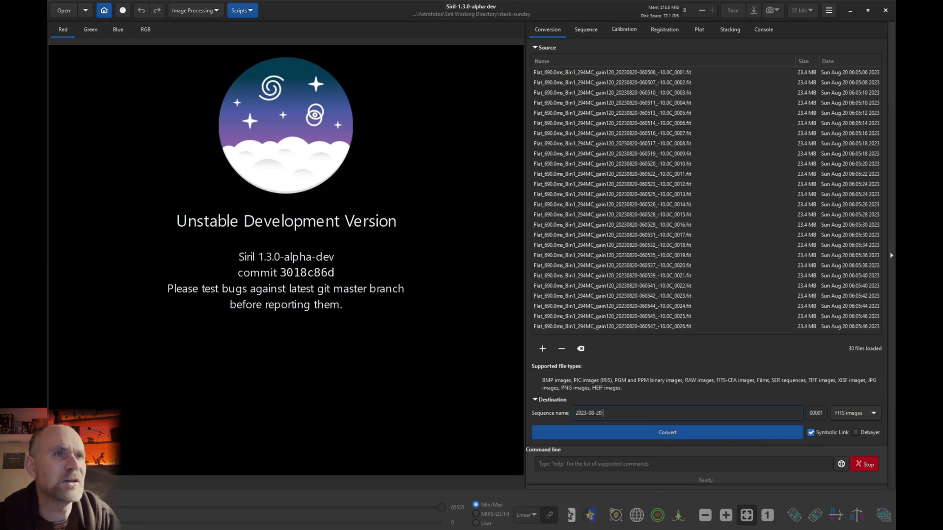
text( EHD)
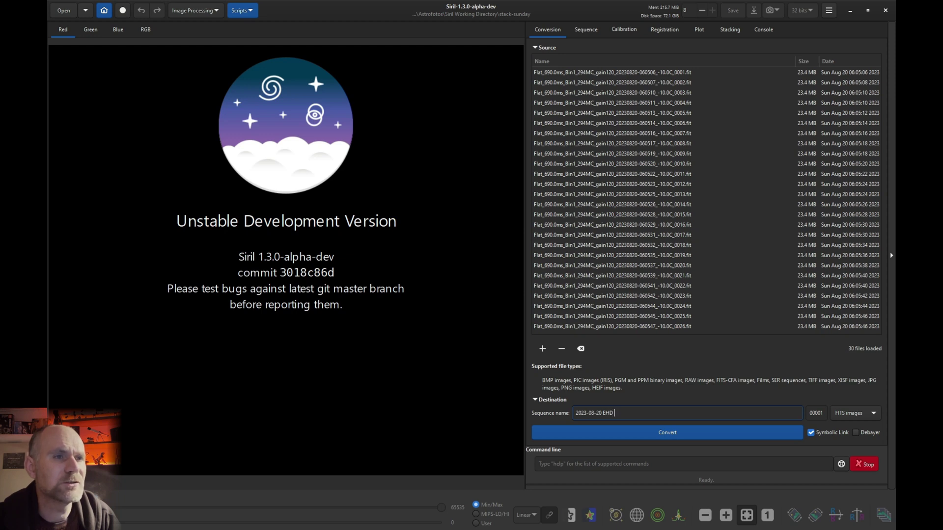
text( SkyFlats)
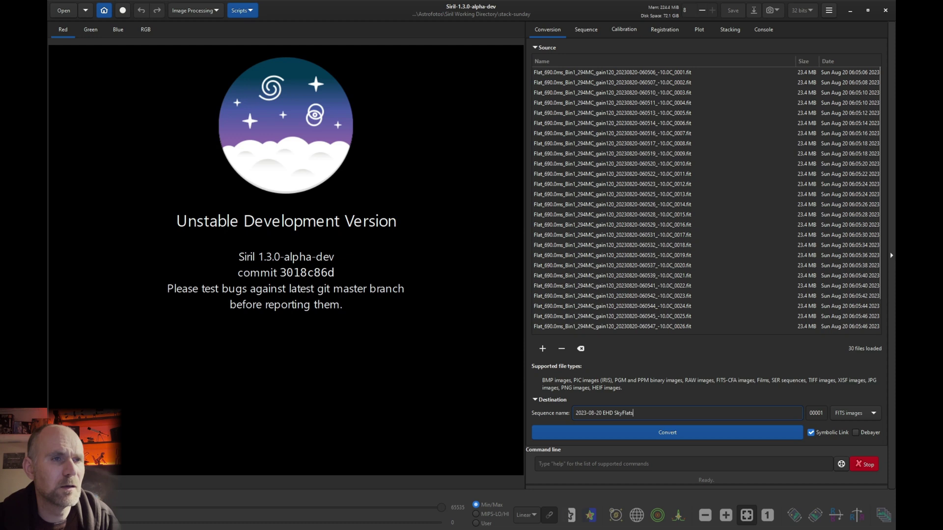
key(Return)
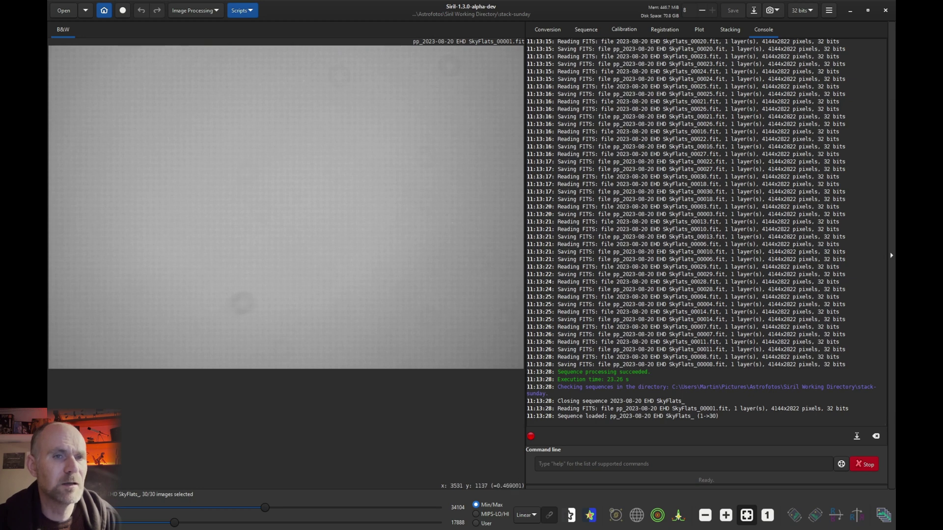
- Stack the calibrated sky flats using average stacking with rejection and multiplicative with scaling normalisation
click(730, 29)
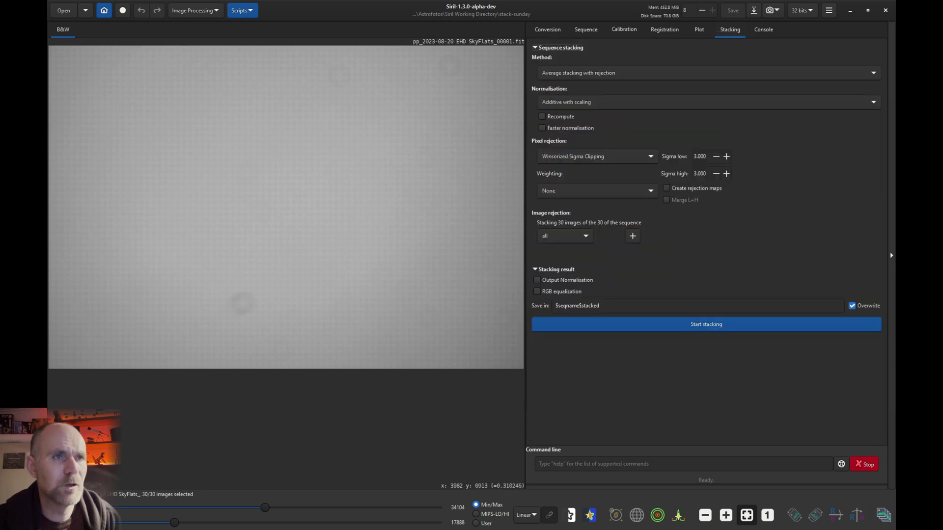
click(709, 73)
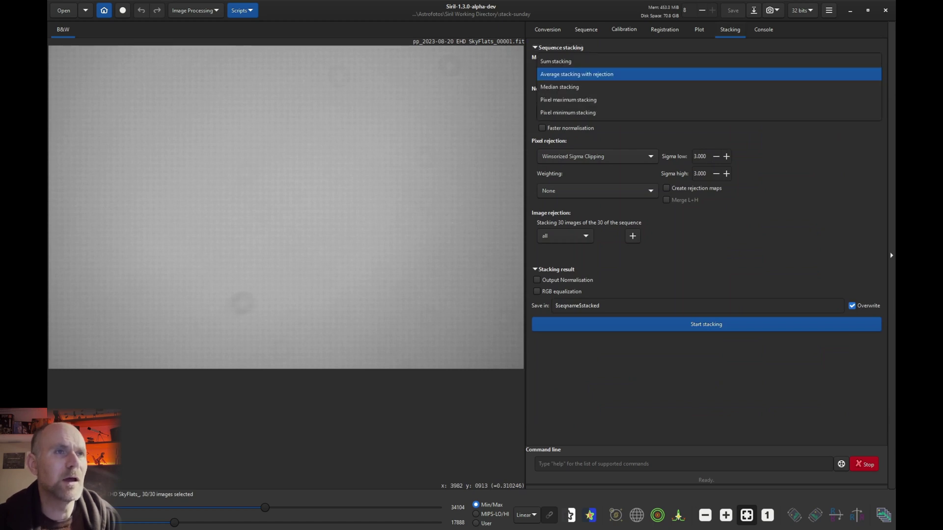
click(709, 74)
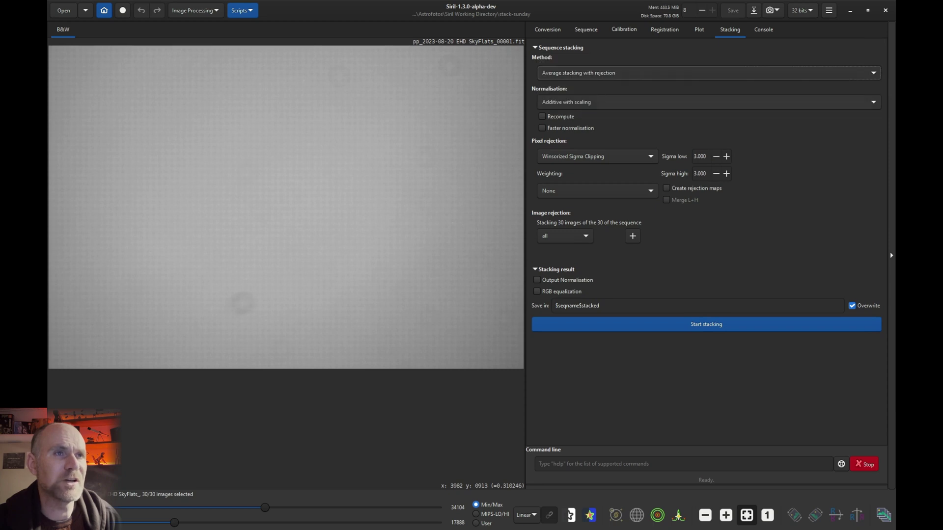
click(709, 102)
click(709, 116)
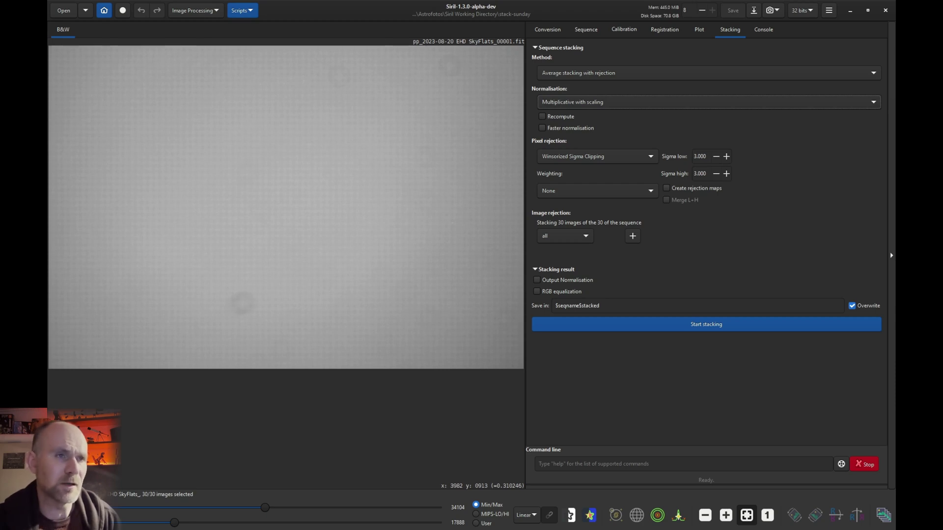
click(706, 324)
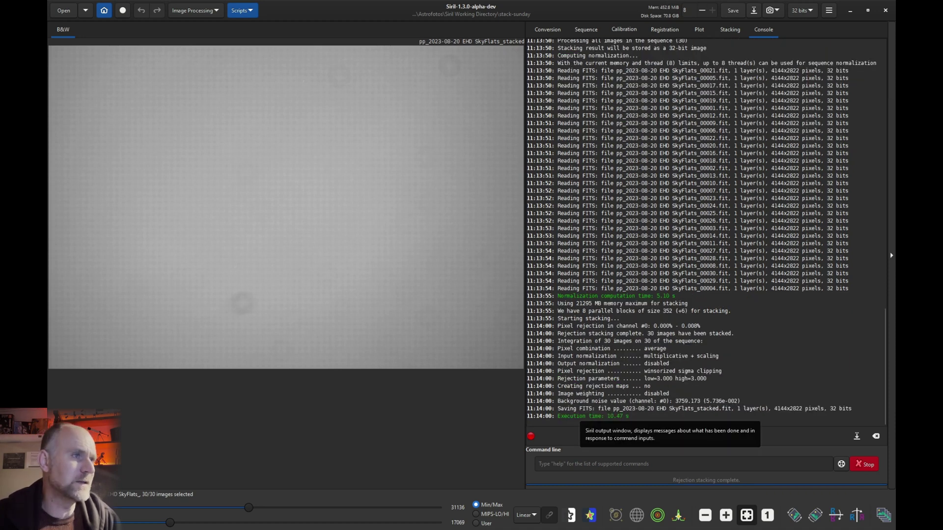
- Load all M57 180 s light frames from the 2023-09-07 Achtertuin no-filter folder as conversion sources
click(548, 29)
key(alt+Tab)
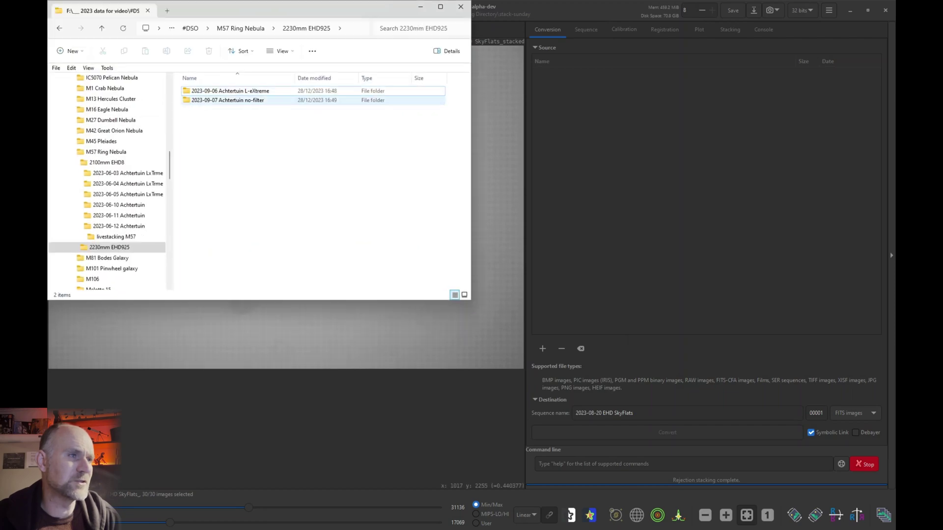
double_click(228, 100)
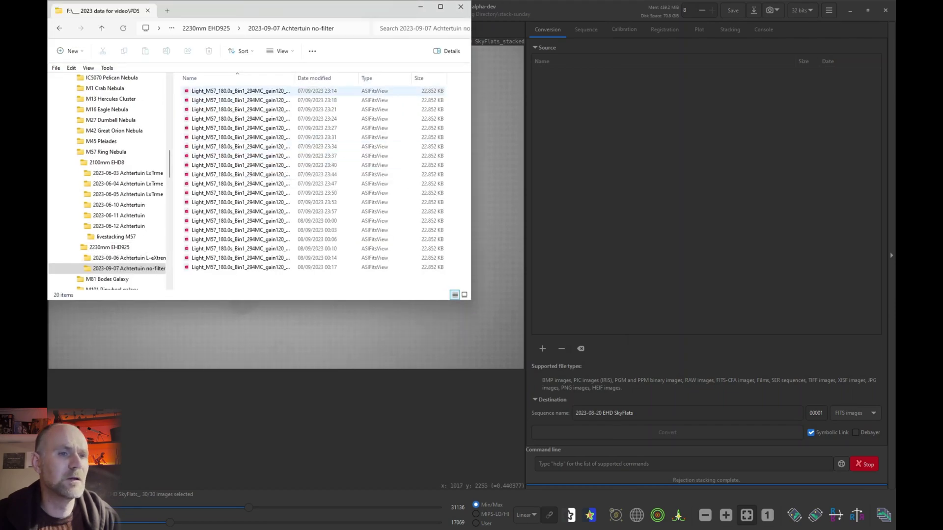
click(236, 91)
shift+click(236, 267)
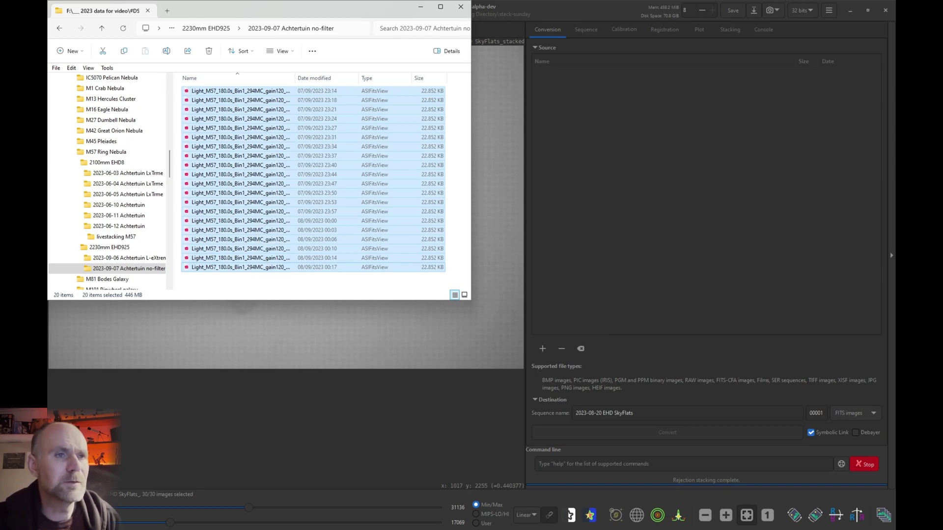
drag(236, 267, 658, 197)
- Name the light frame sequence "M57 EHD925" and convert it
click(658, 413)
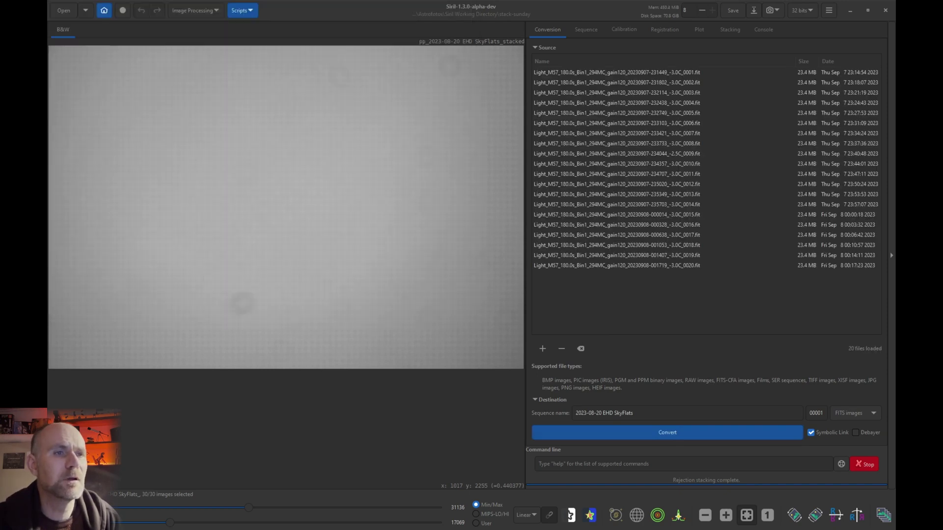
triple_click(609, 413)
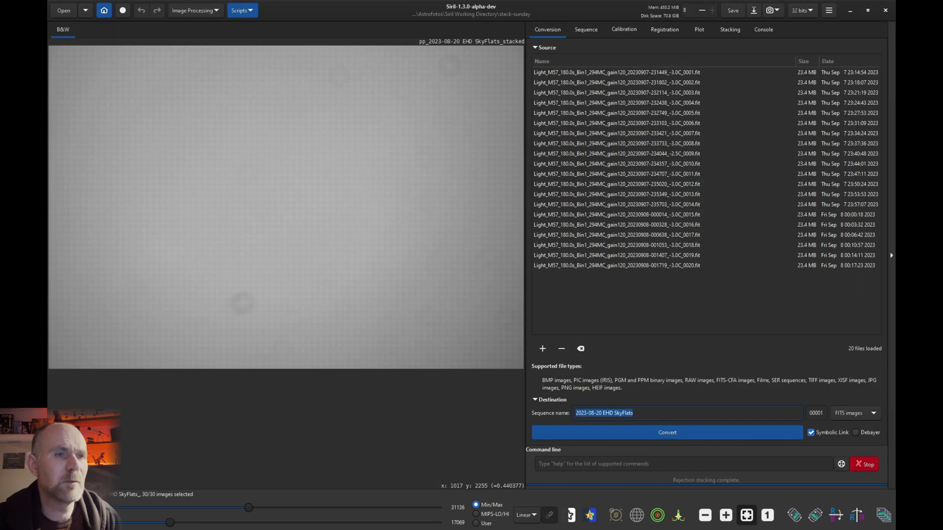
text(M57 EH)
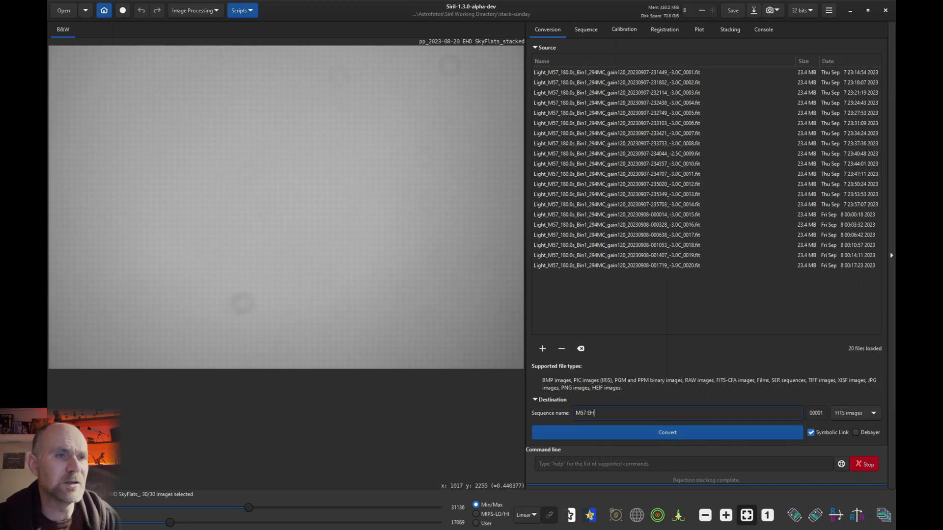
text(D925)
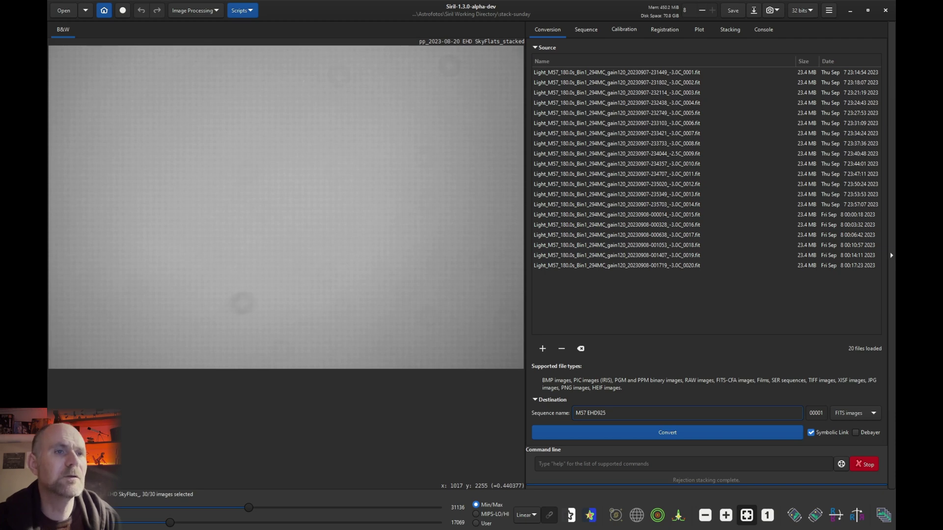
key(Return)
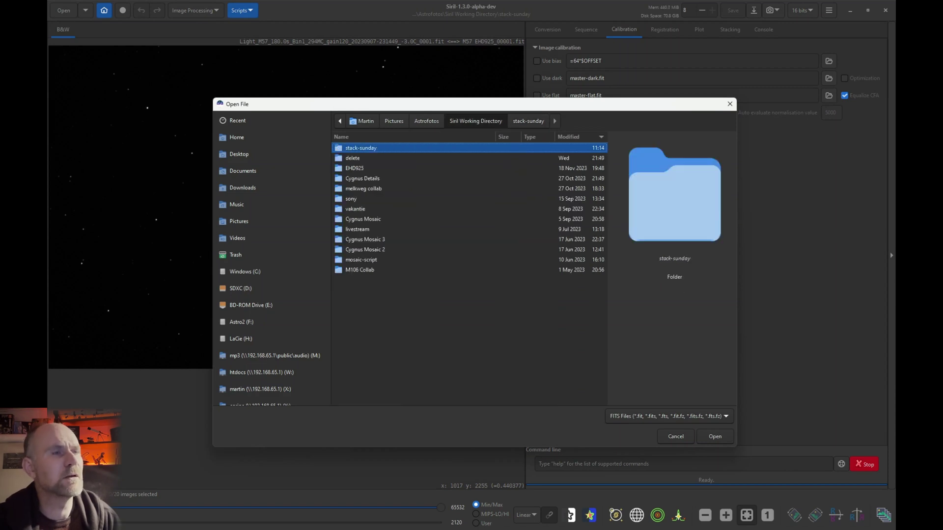
- Set "2023 darks180s_stacked.fit" from the Callibratie/ASI294MC Pro folder as the master dark
click(427, 122)
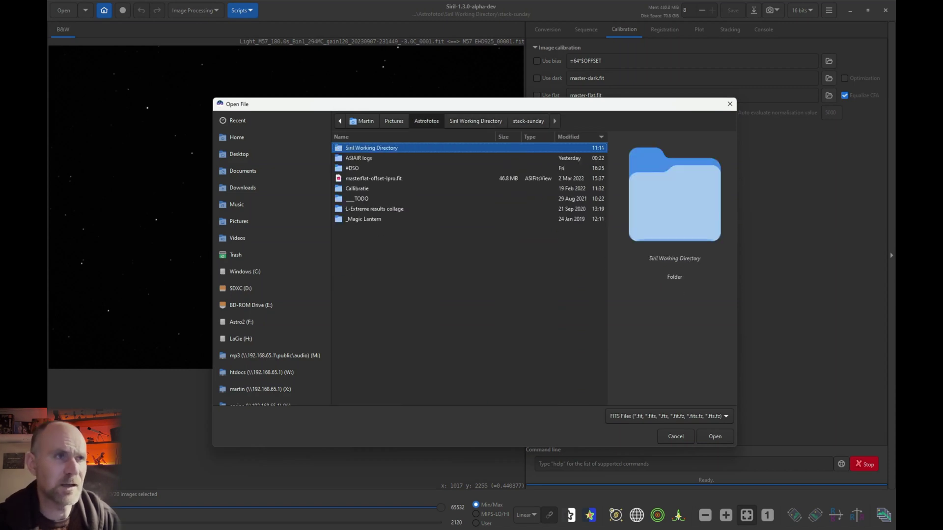
double_click(357, 189)
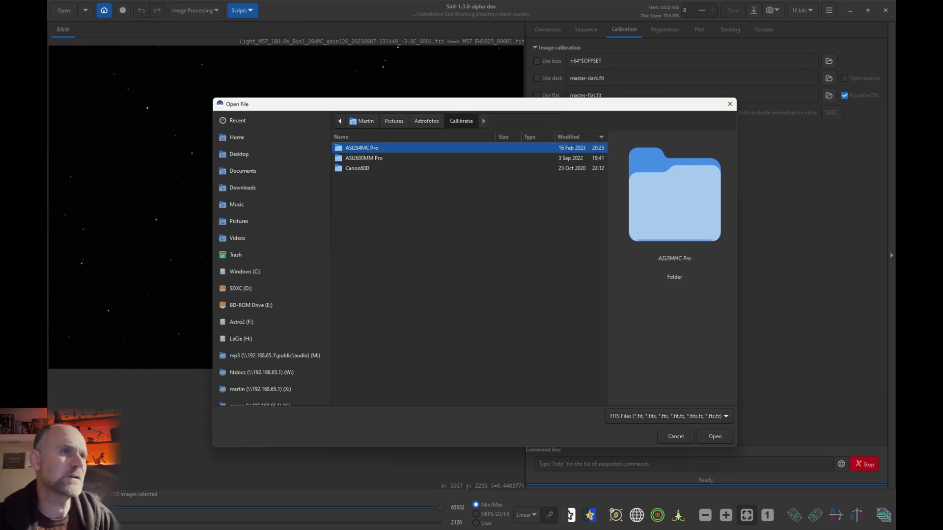
key(Return)
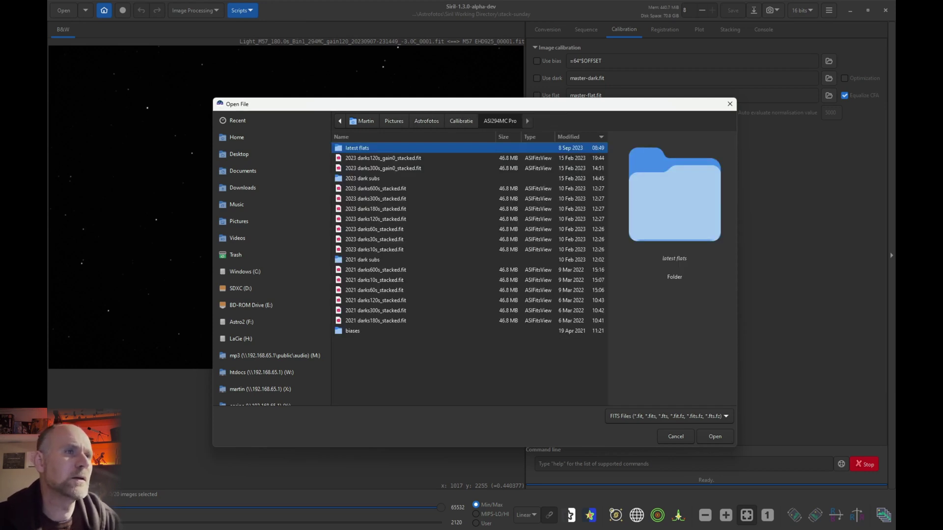
click(376, 210)
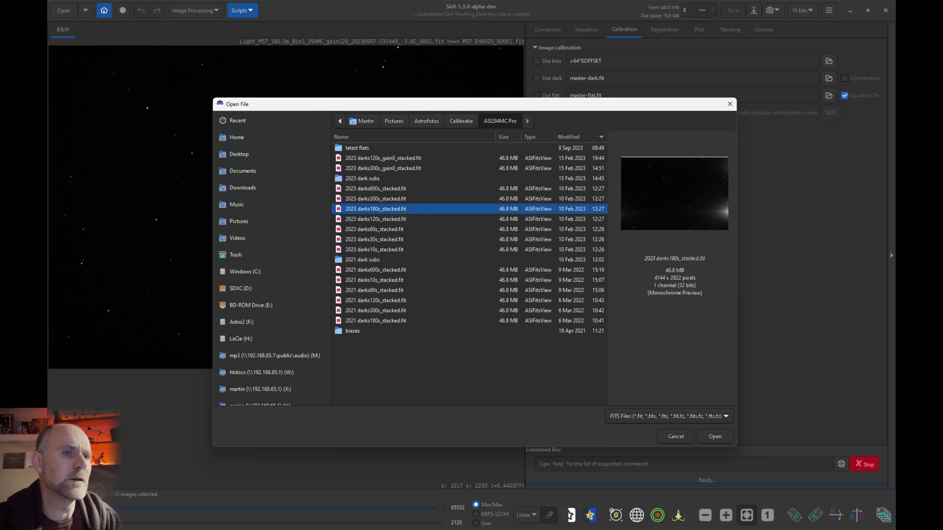
key(Return)
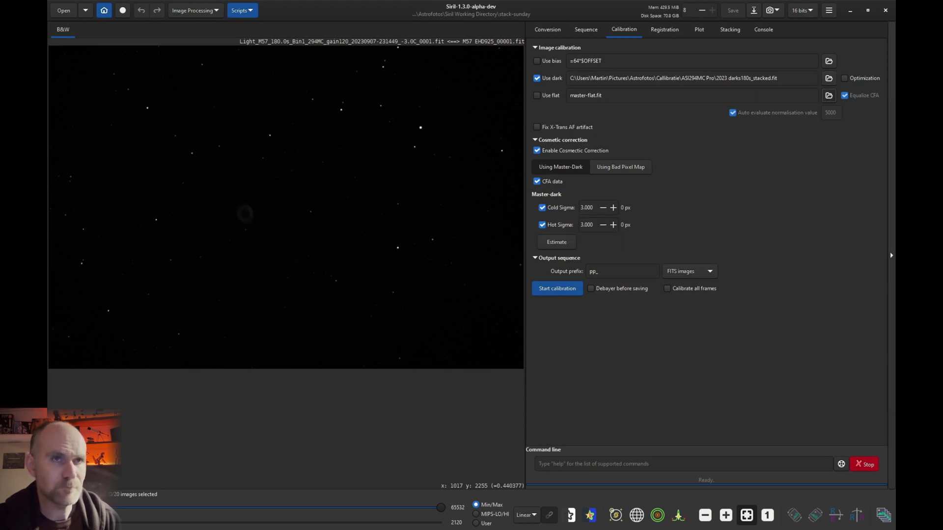
- Set "pp_2023-08-20 EHD SkyFlats_stacked.fit" as the master flat and calibrate the M57 sequence with debayering before saving
click(829, 96)
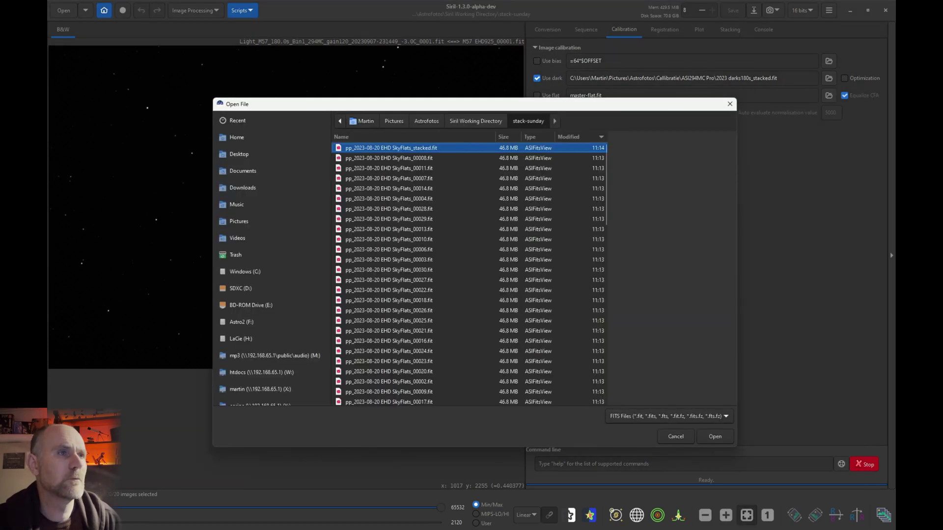
key(Return)
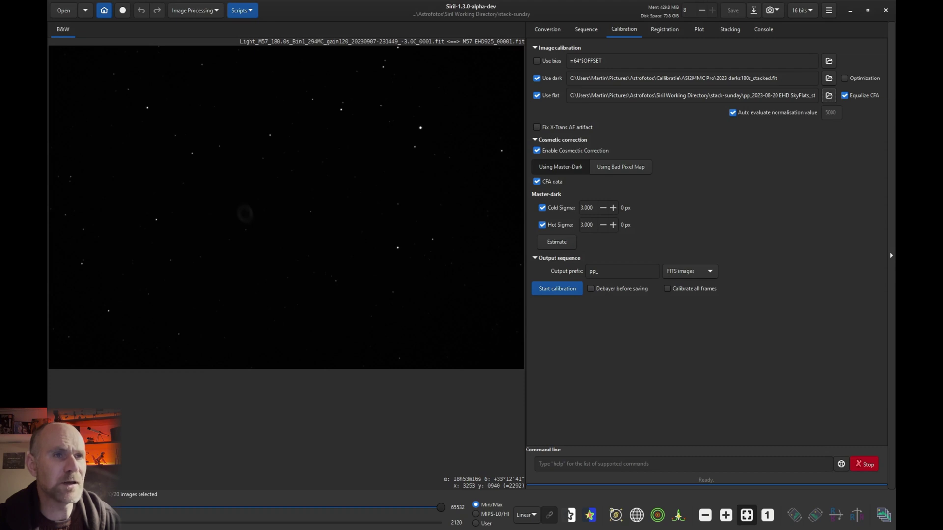
click(591, 288)
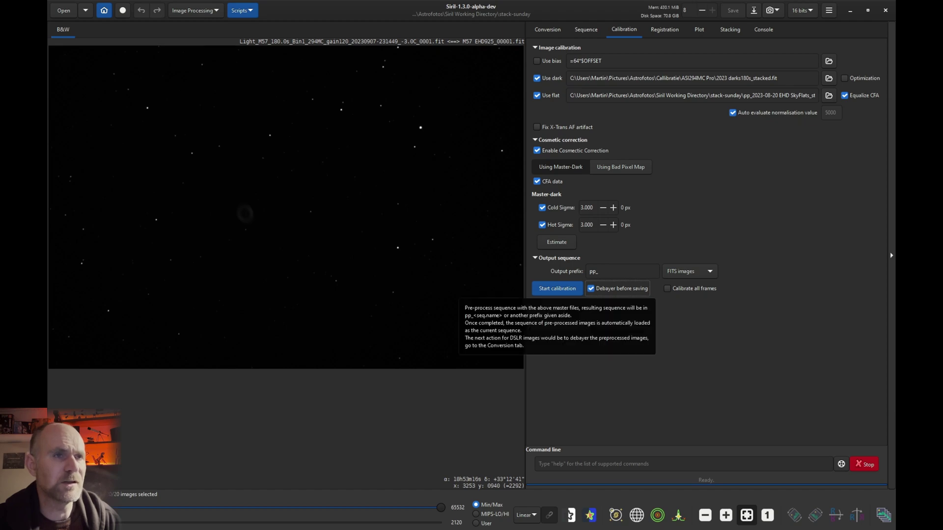
click(557, 289)
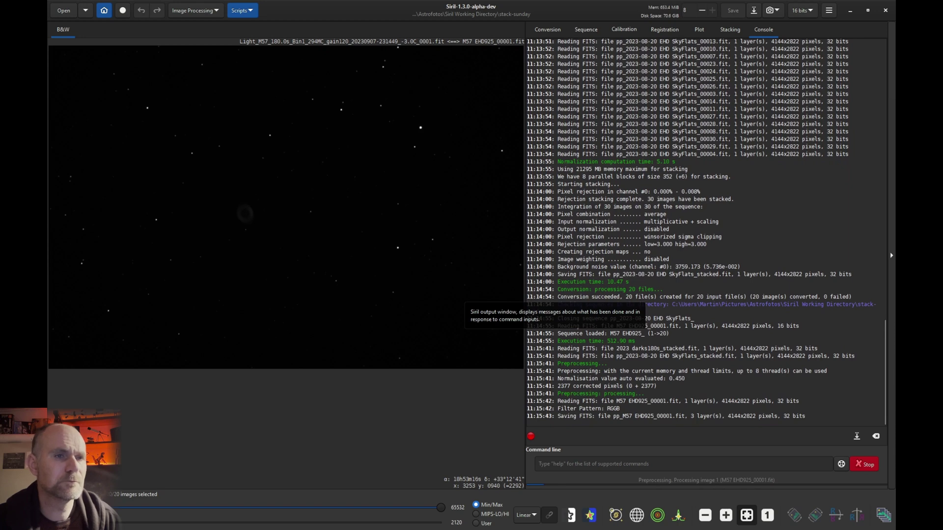
- Preview the calibrated M57 frame with the AutoStretch display mode and unlinked channels, and examine the dark spot above the nebula
click(526, 515)
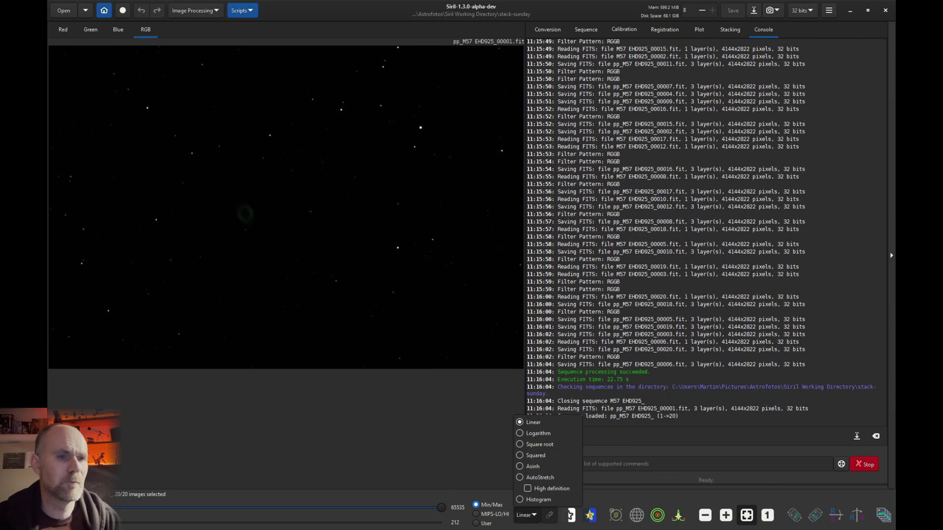
click(540, 477)
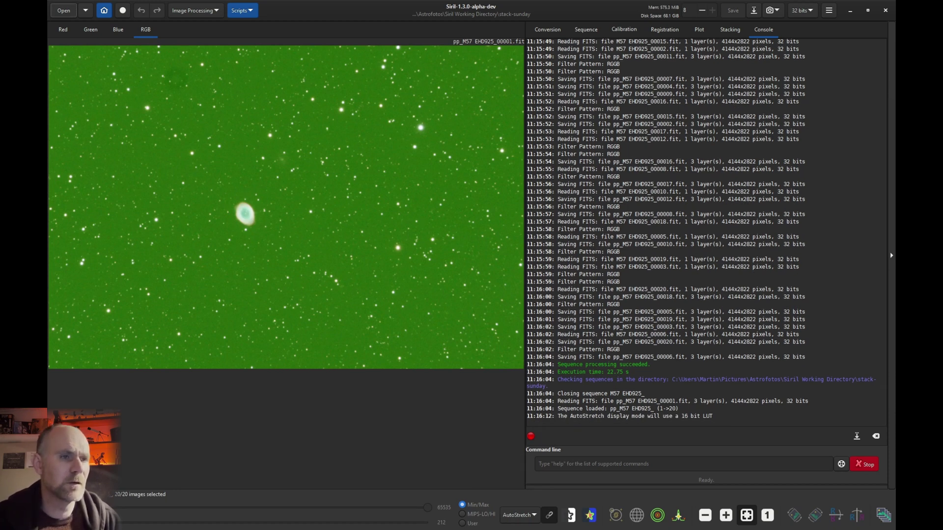
click(549, 516)
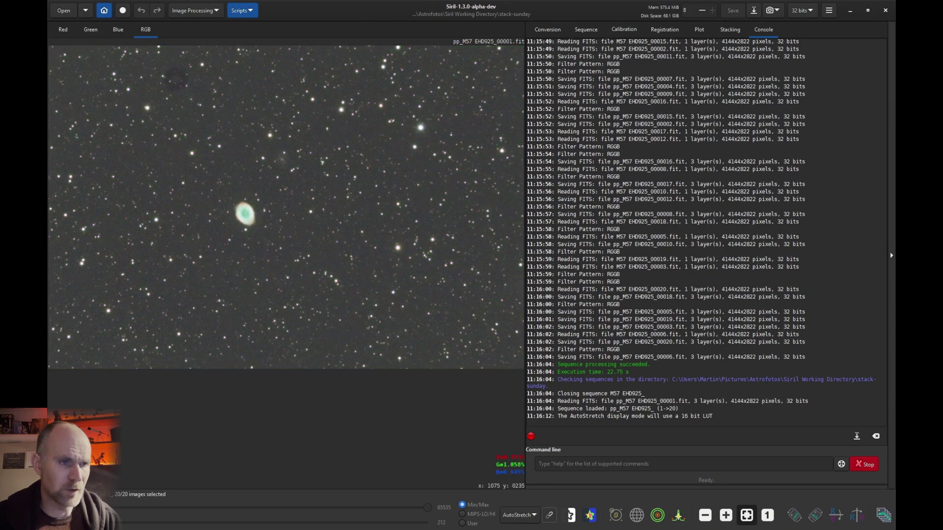
drag(152, 56, 207, 104)
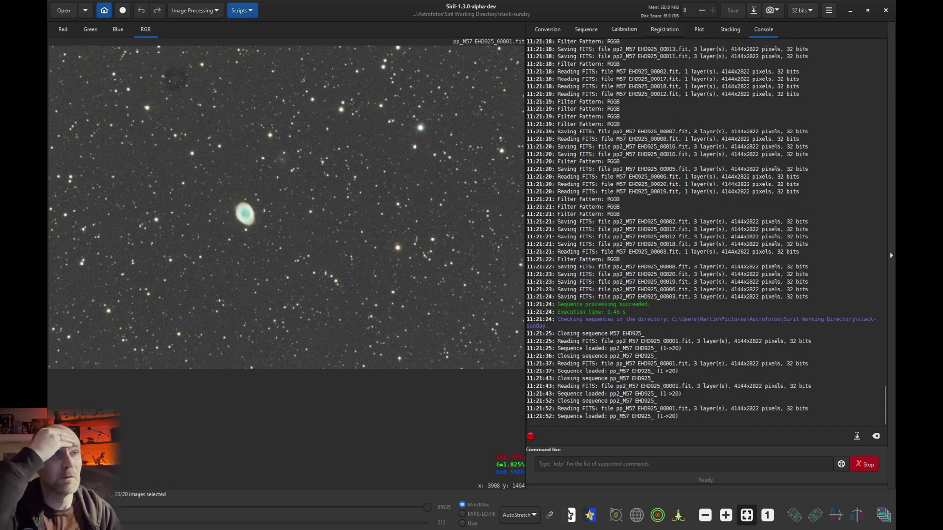
- Register all images of the calibrated M57 EHD925 sequence with Global Star Alignment (deep-sky)
click(664, 29)
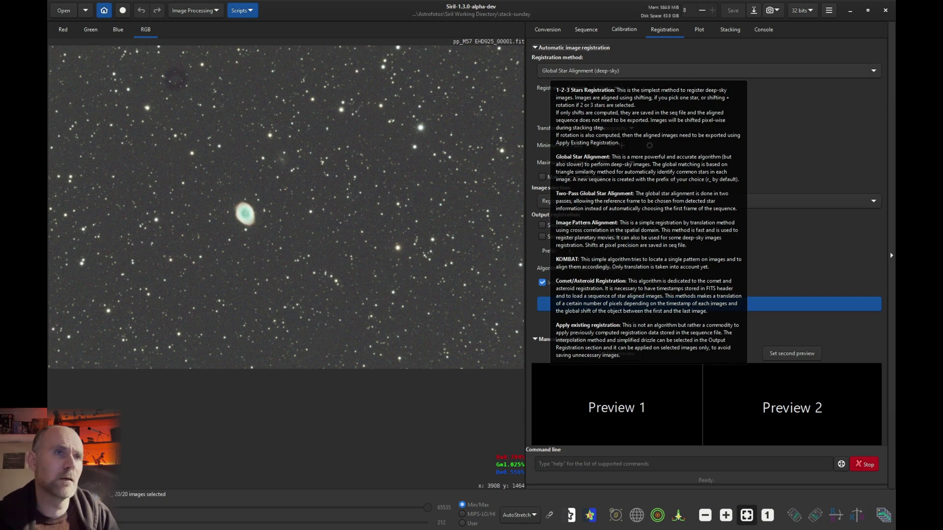
click(609, 72)
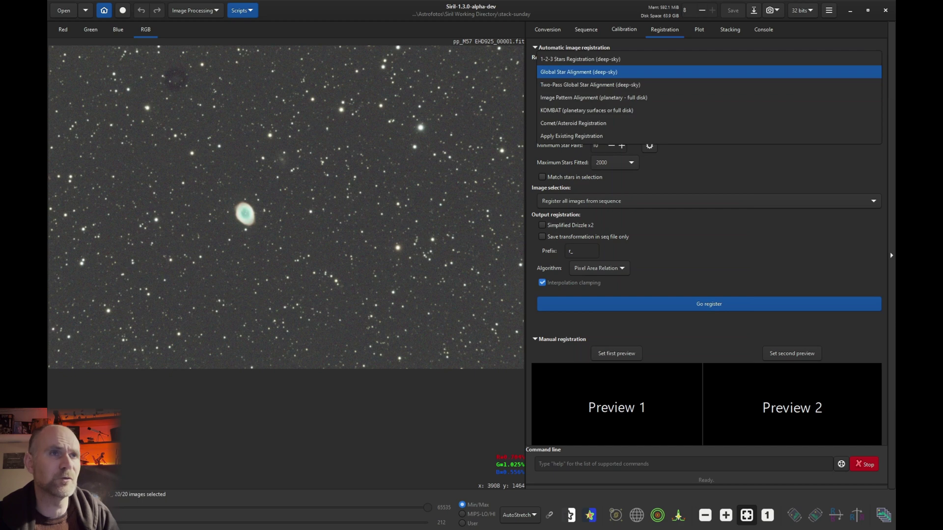
click(608, 72)
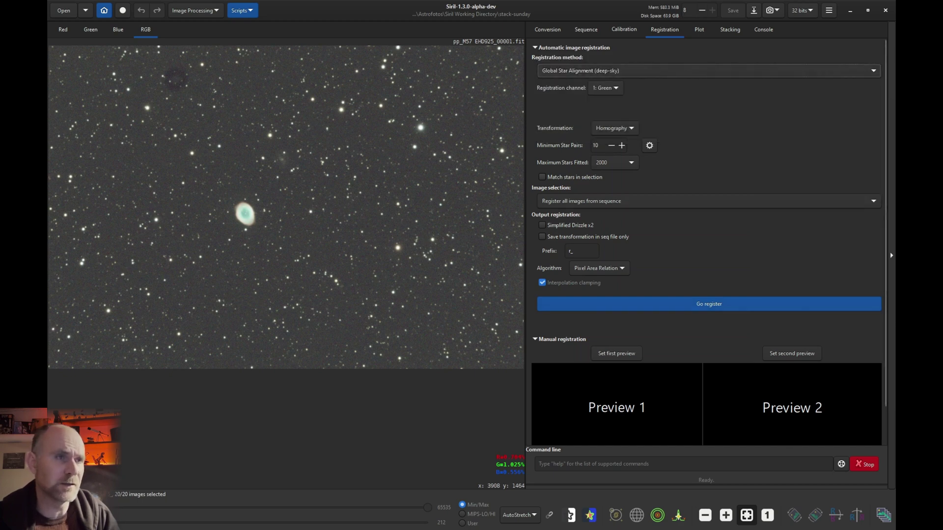
click(709, 304)
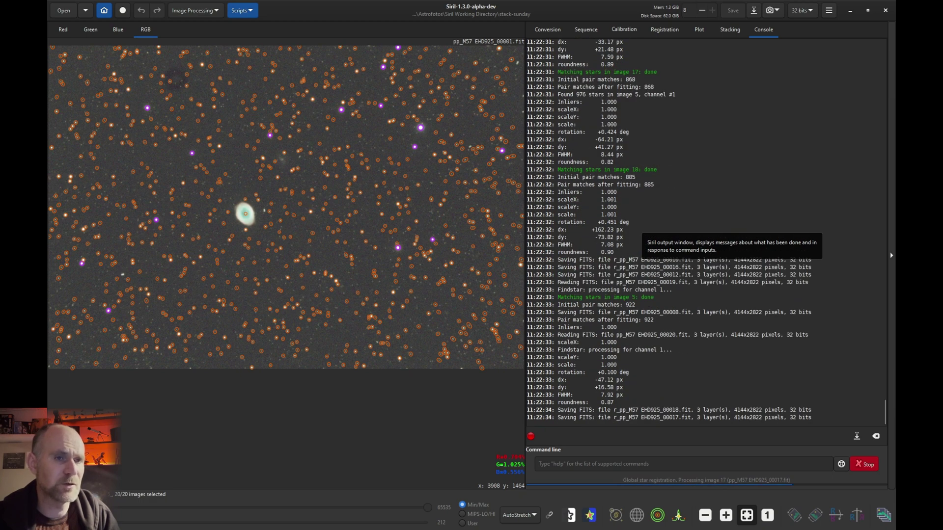
- Set normalisation to Additive with scaling and stack the registered M57 sequence using average stacking with rejection
click(708, 102)
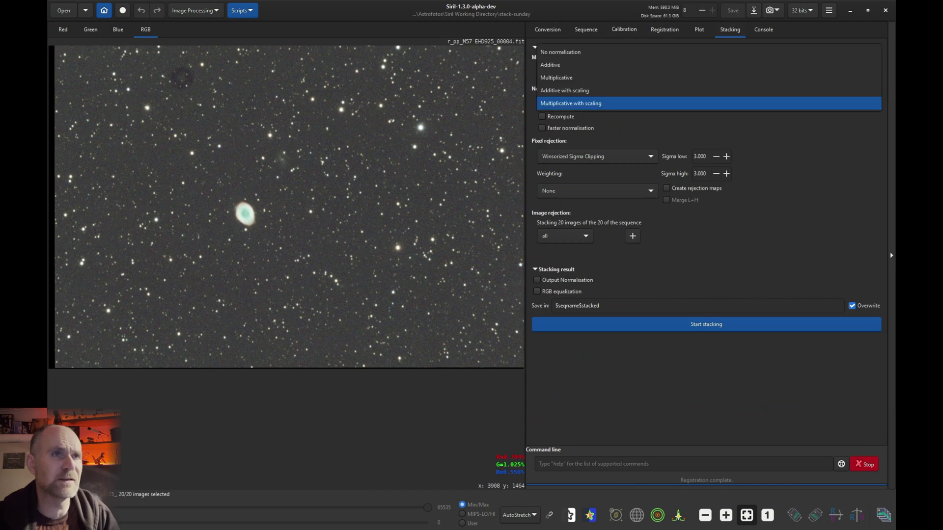
click(708, 90)
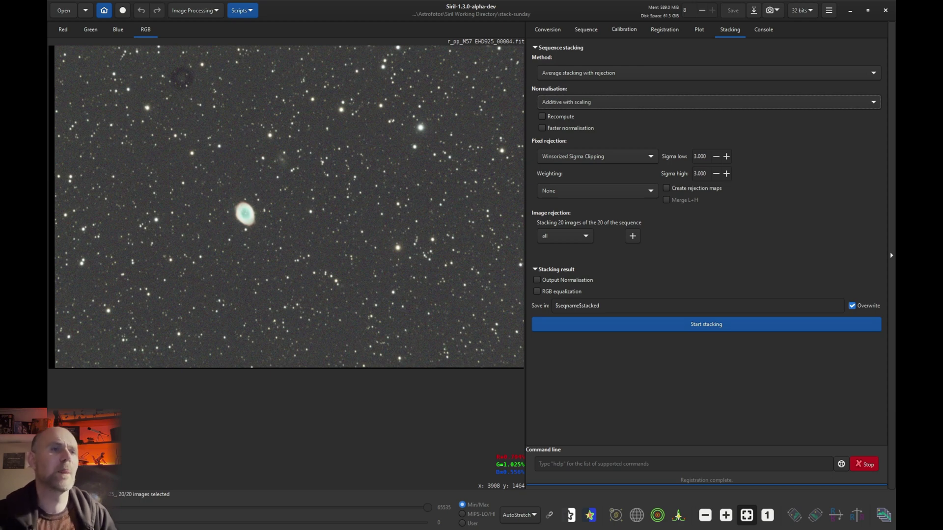
click(609, 325)
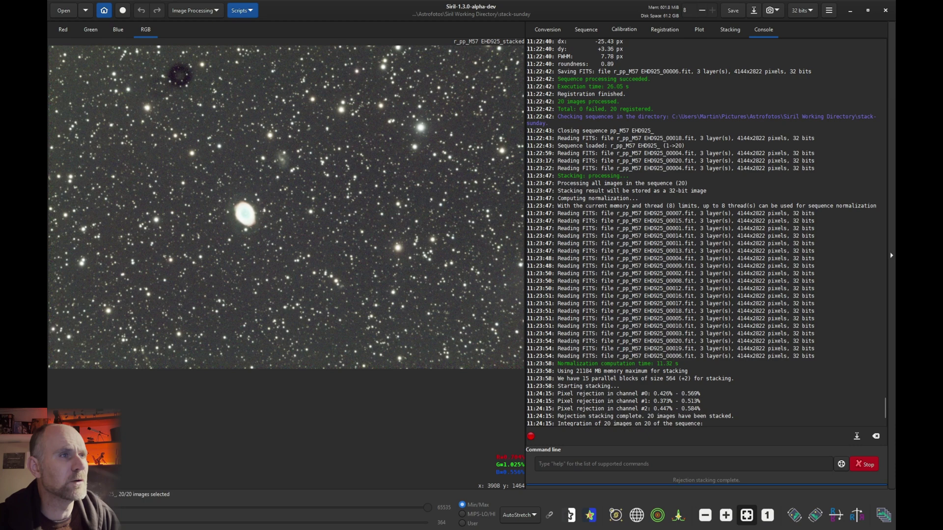
- Compare the stacked M57 image in the Linear display mode with the AutoStretch display mode
click(519, 514)
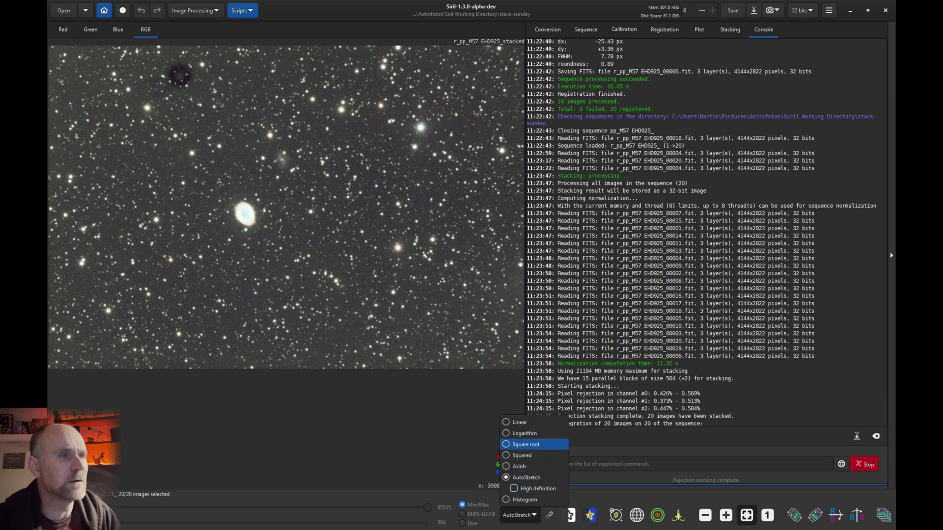
click(518, 422)
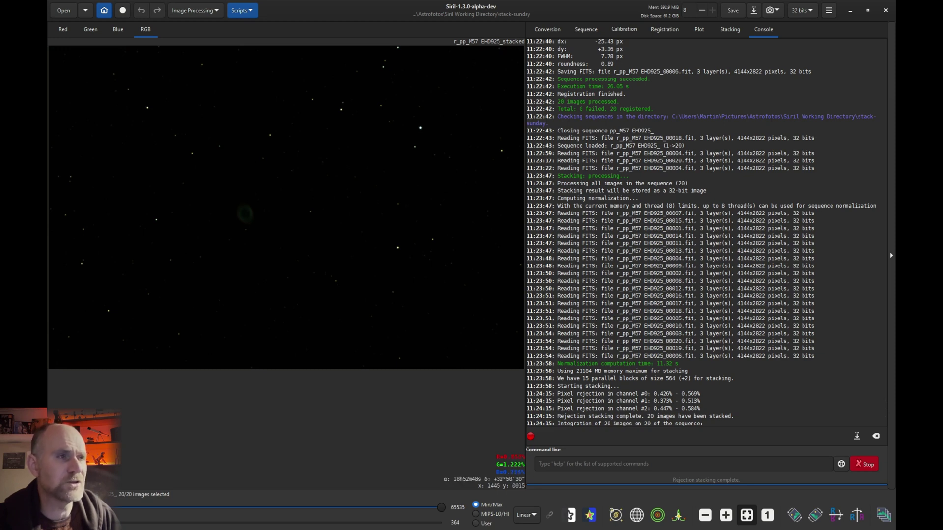
click(195, 10)
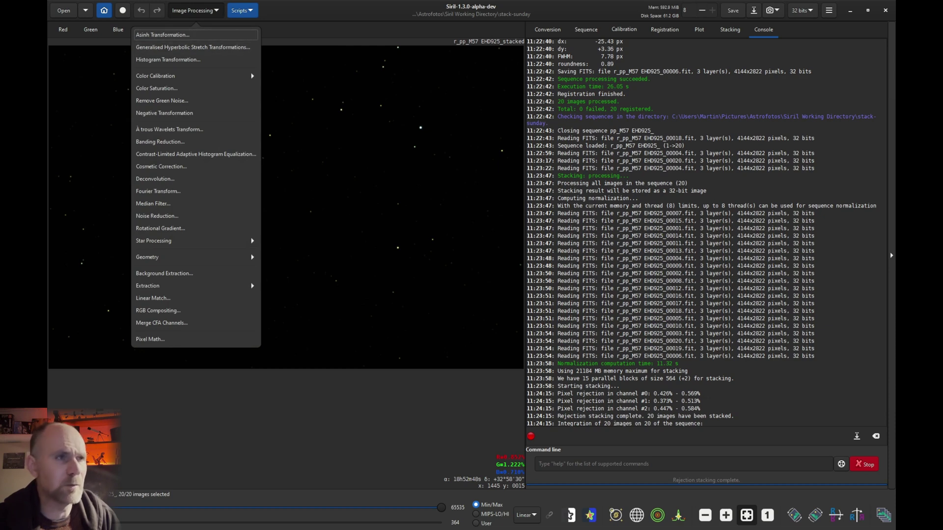
click(527, 515)
click(544, 478)
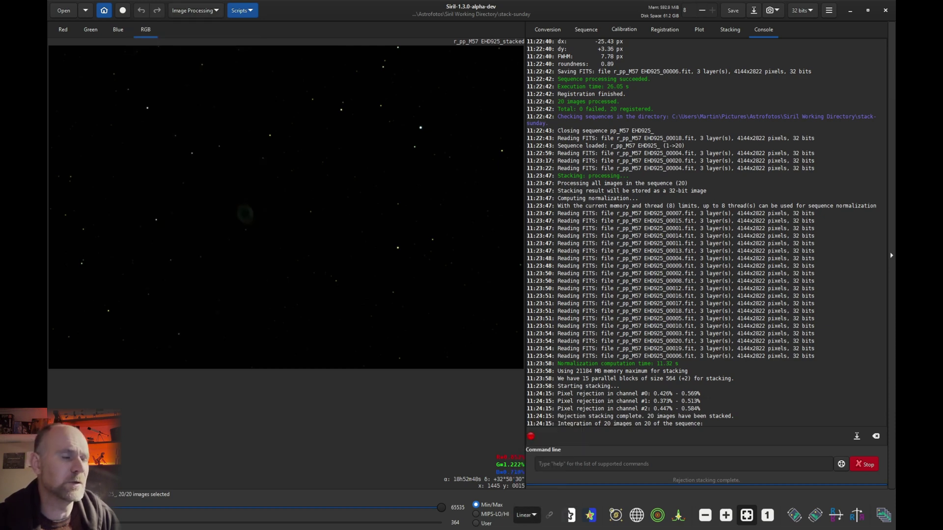
- Run Photometric Color Calibration on the stacked M57 image with the NOMAD catalogue, and close the dialog
click(195, 11)
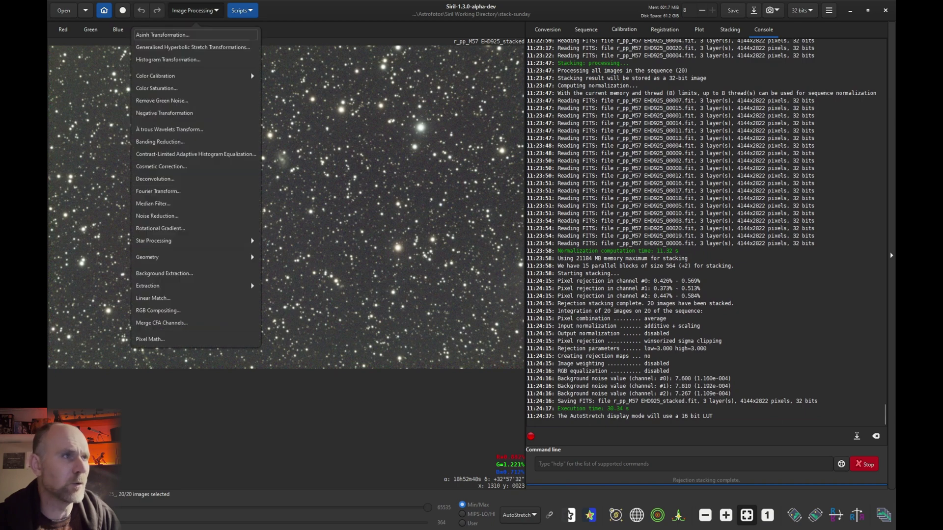
click(195, 76)
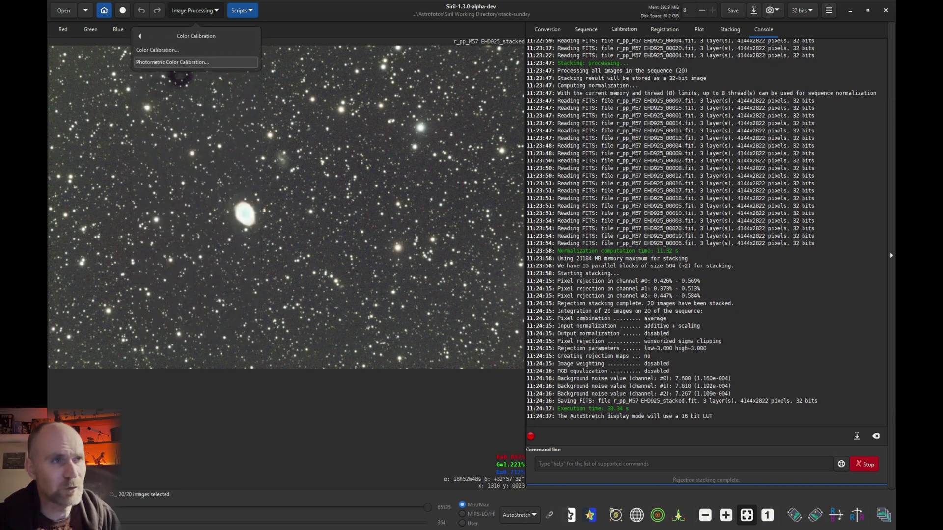
key(Return)
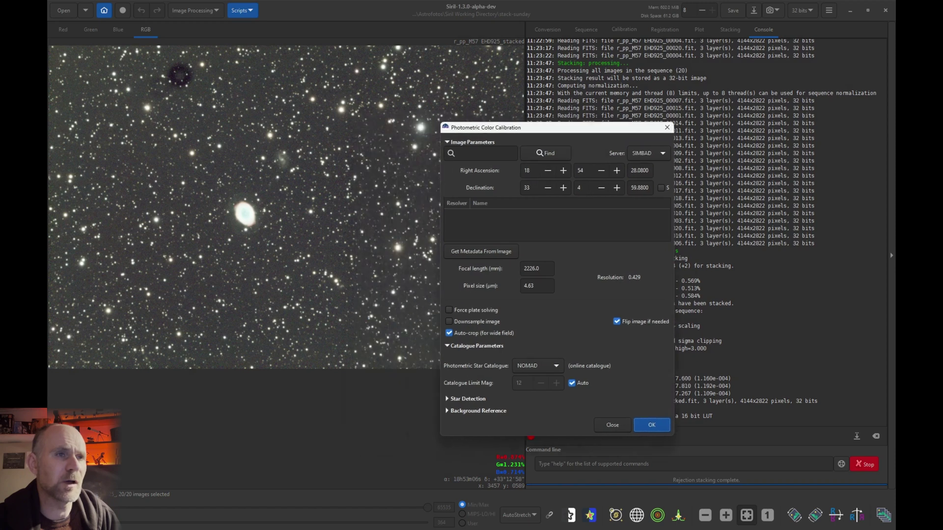
drag(557, 127, 663, 122)
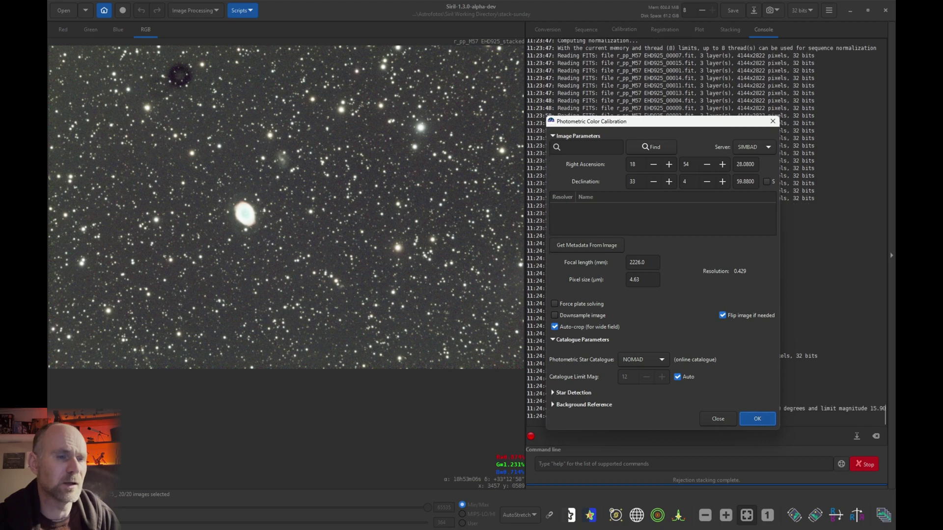
drag(662, 122, 463, 191)
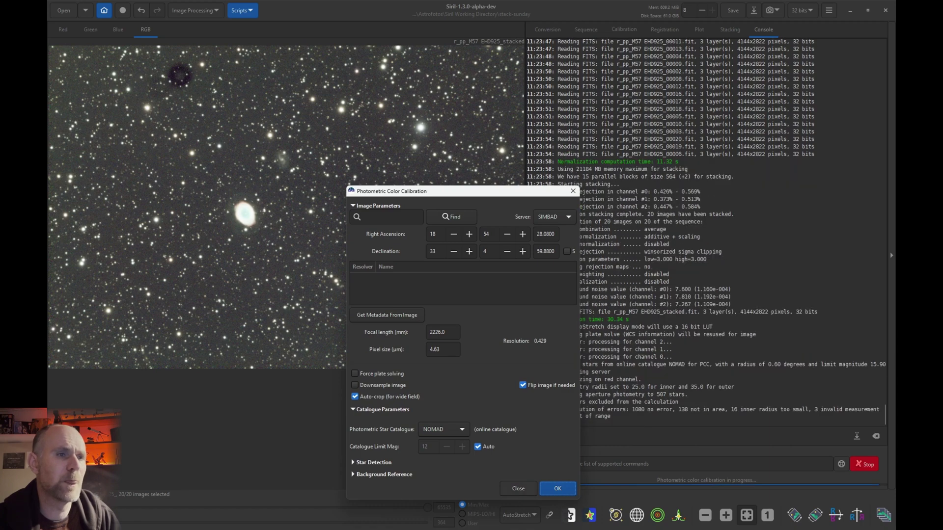
click(518, 489)
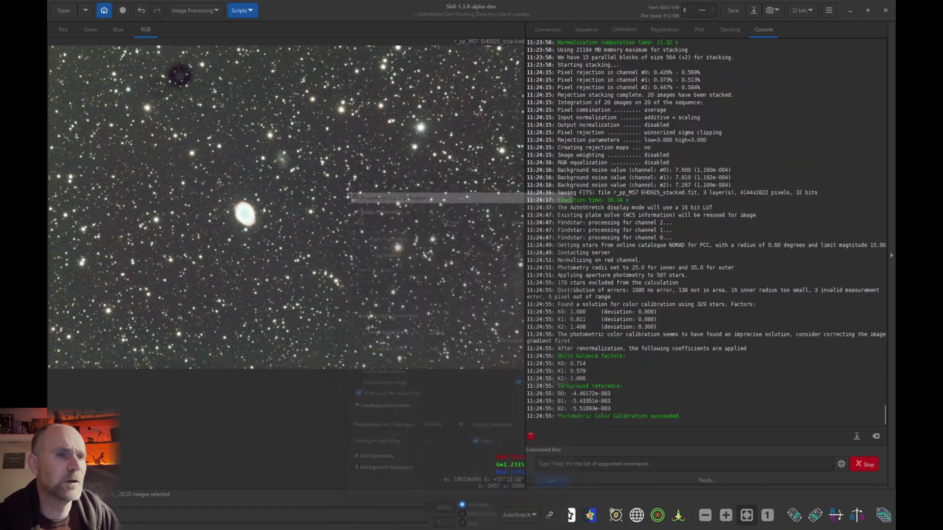
- Open the sequence conversion settings and bring the File Explorer window with the M57 Ring Nebula folders to the front
click(548, 30)
key(alt+Tab)
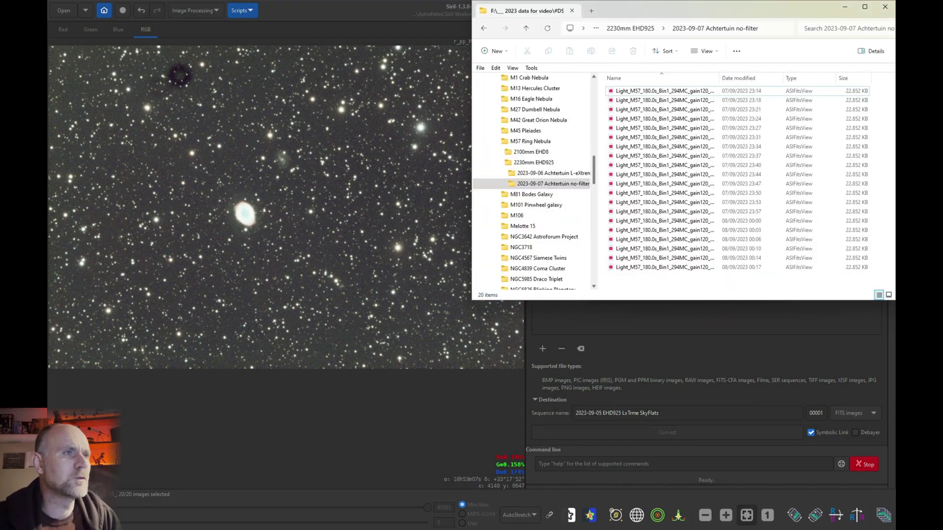
key(alt+Tab)
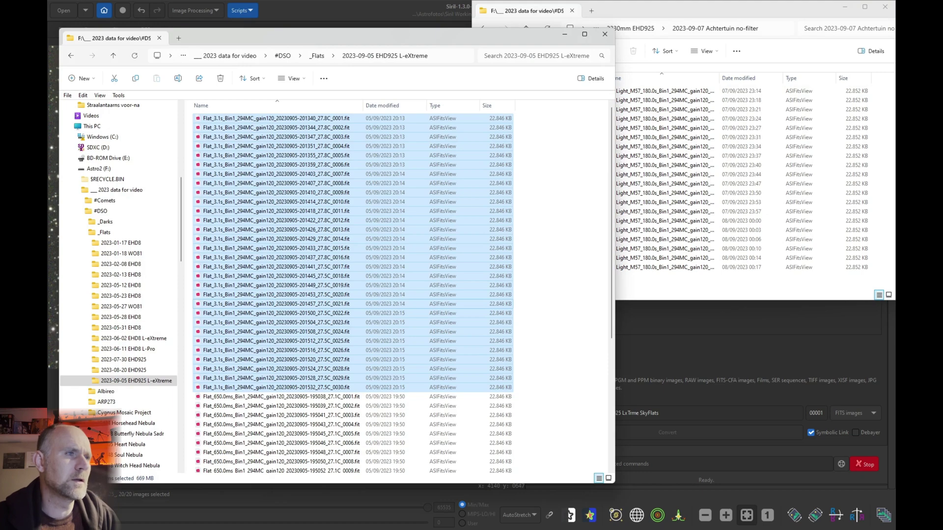
click(565, 34)
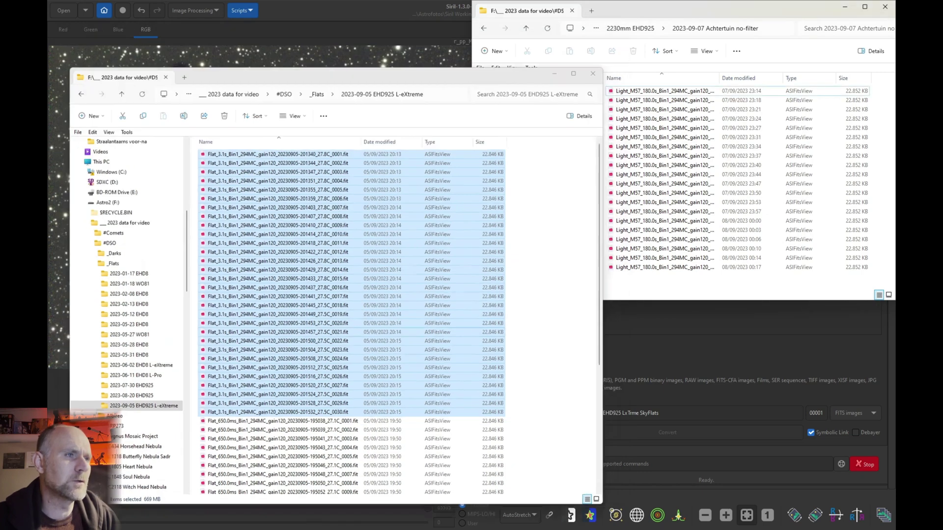
drag(668, 9, 336, 67)
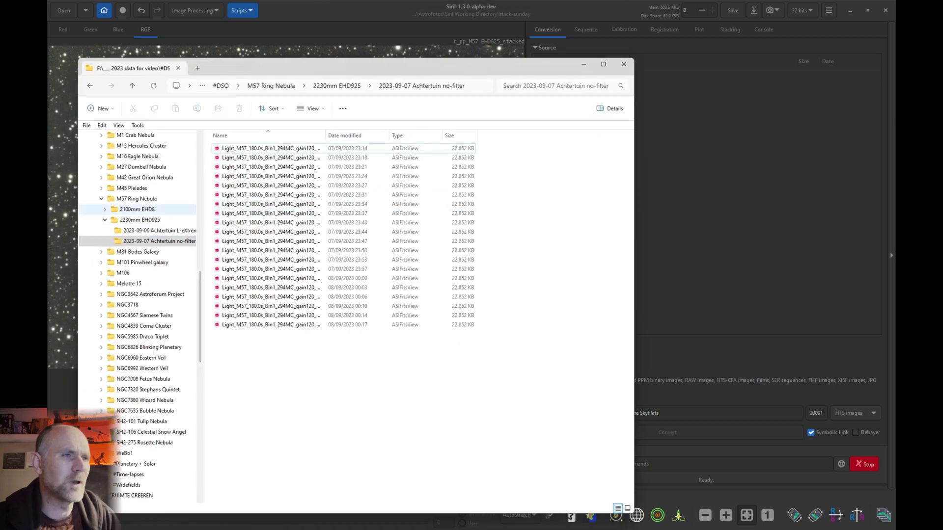
- Load all M57 180 s light frames from the 2100mm EHD8/2023-06-12 Achtertuin folder as conversion sources
click(105, 209)
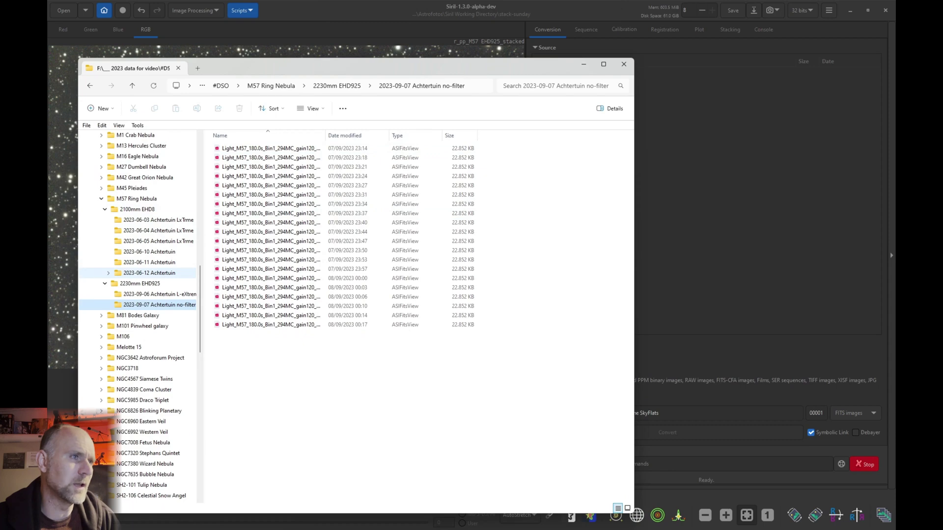
click(150, 273)
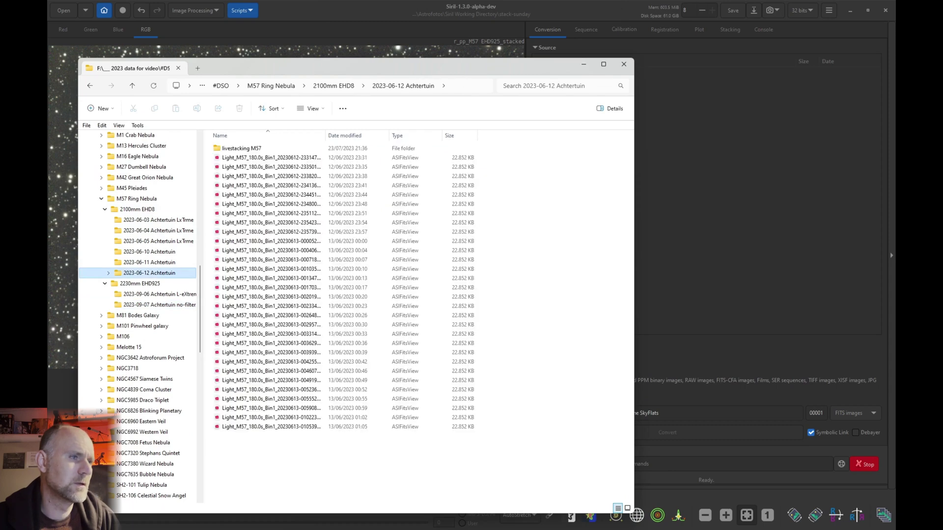
drag(493, 445, 294, 159)
click(159, 305)
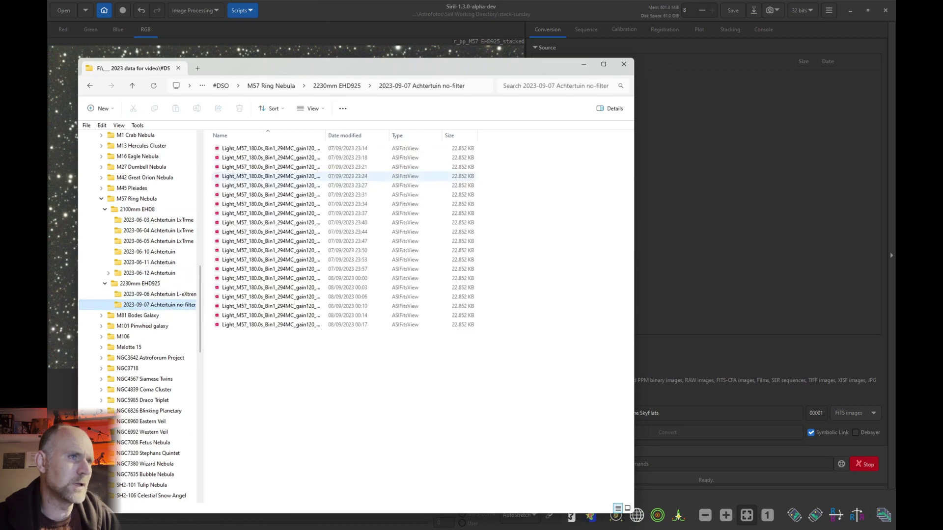
key(ctrl+a)
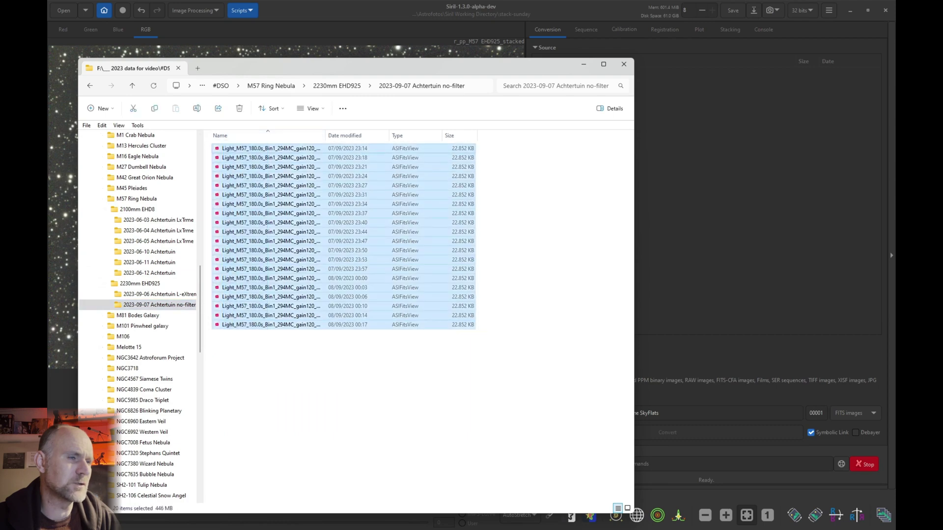
click(149, 273)
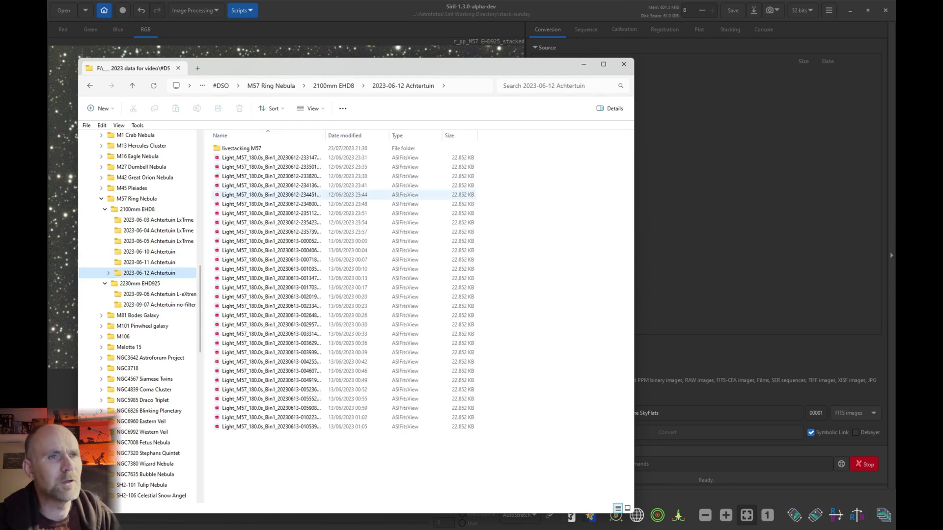
click(265, 157)
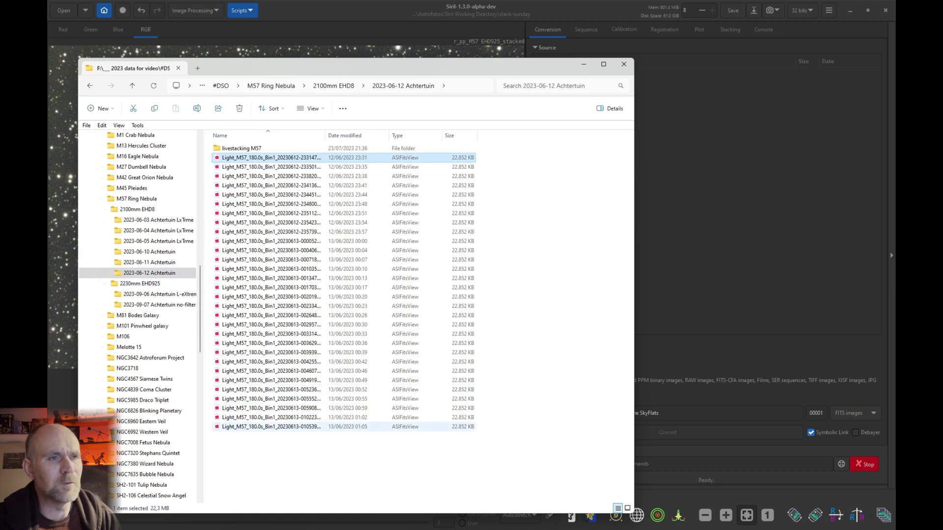
shift+click(265, 427)
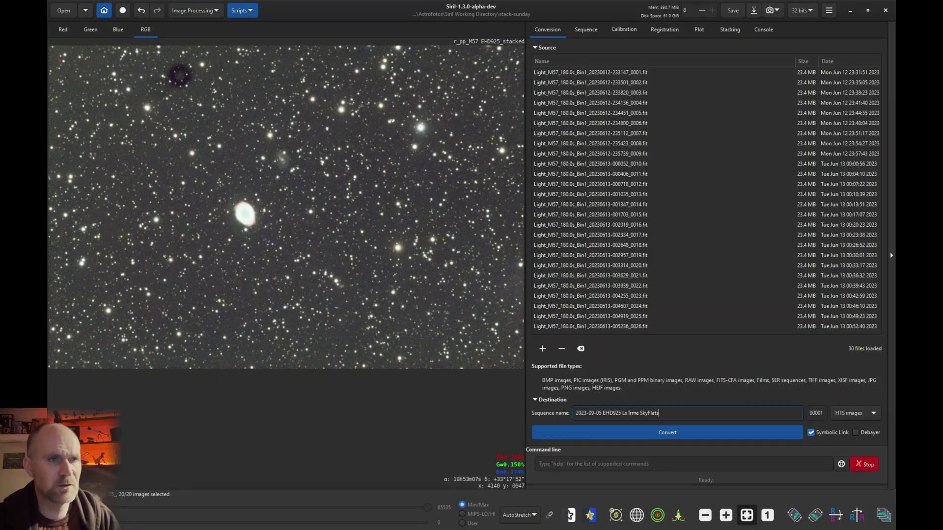
- Name the new conversion sequence "2023-06-13 EHD8"
drag(659, 413, 613, 413)
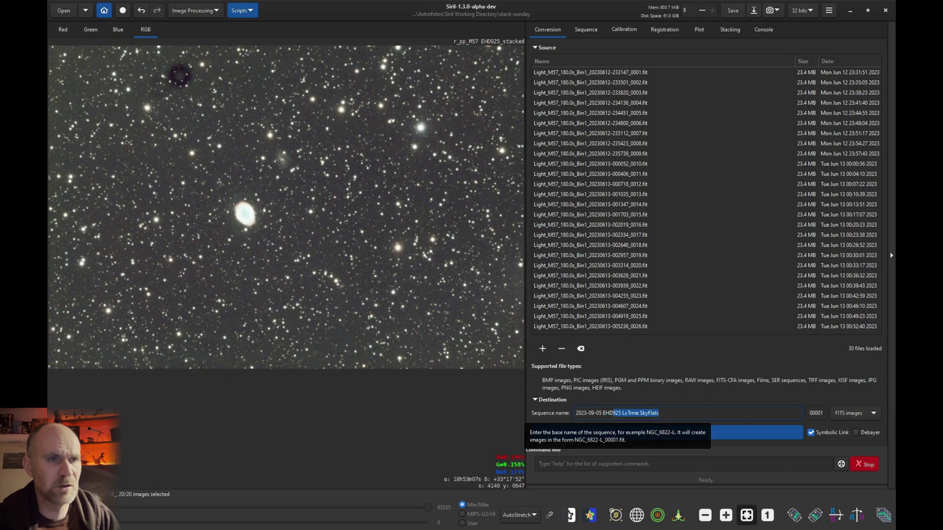
text(8)
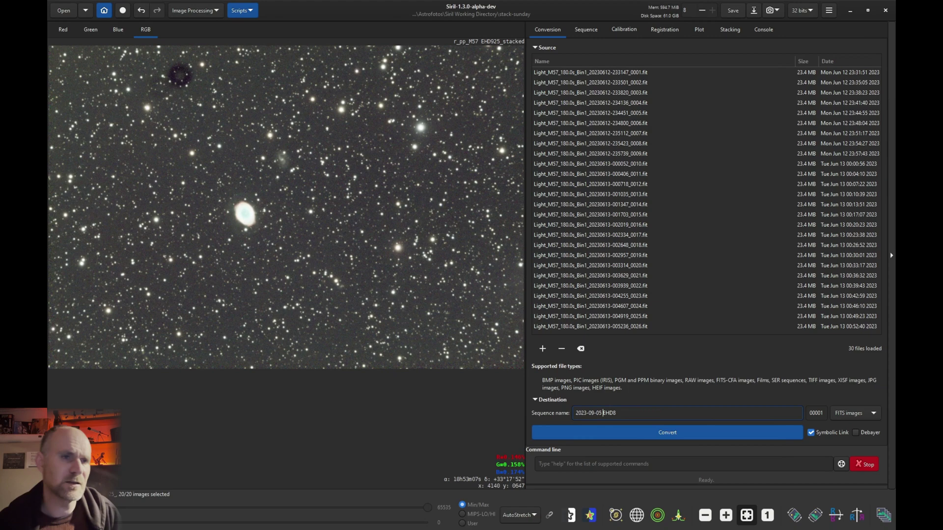
key(BackSpace)
key(BackSpace)
key(BackSpace)
key(BackSpace)
key(BackSpace)
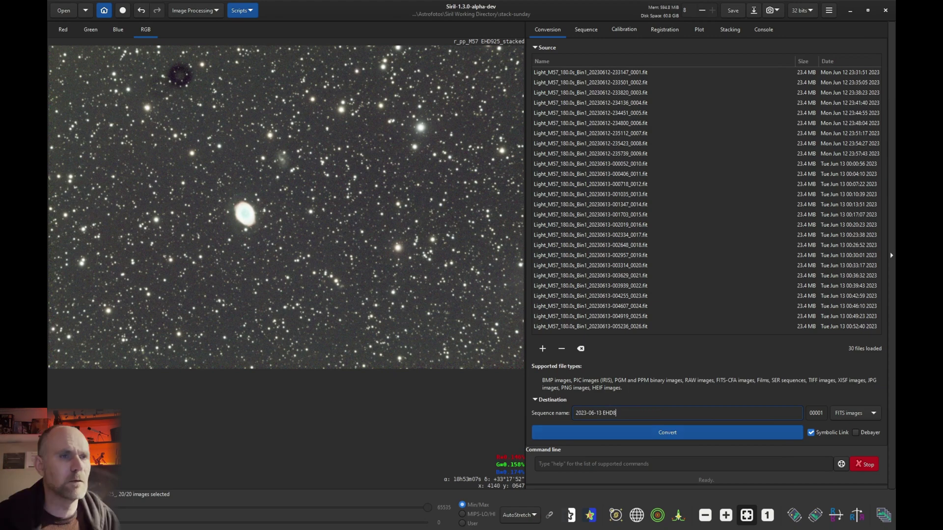
- Complete the sequence name as "2023-06-13 EHD8 M57" and convert the loaded light frames
text(M57)
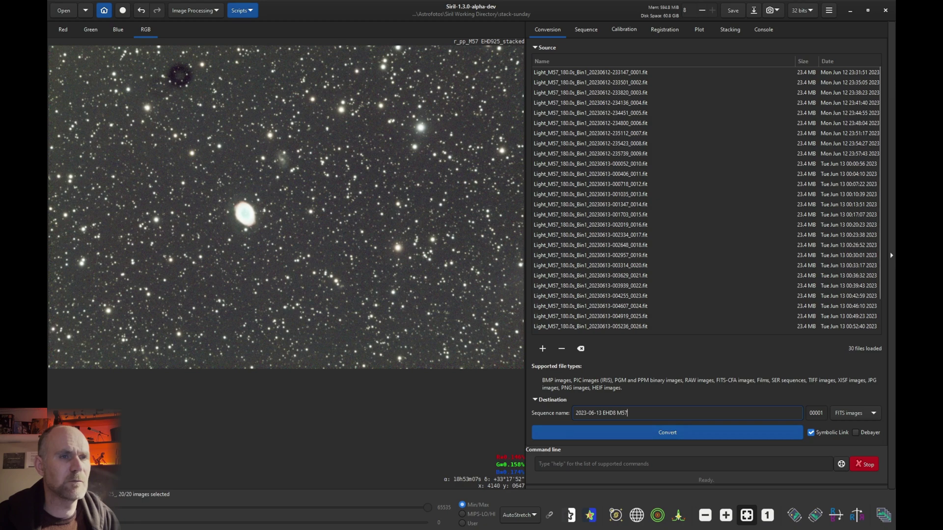
key(Return)
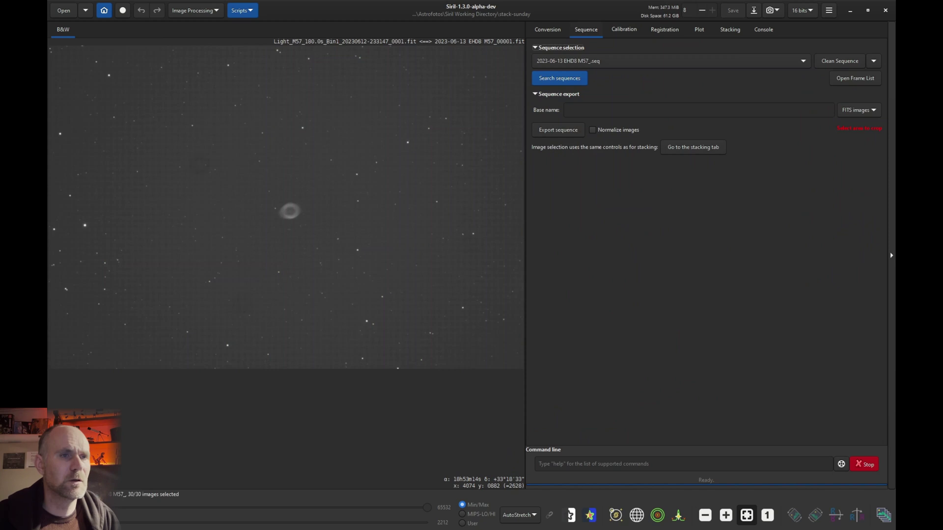
- Set the calibration flat to "EdgeHD lpro 2023-06-11.fit" from the Callibratie/ASI294MC Pro/latest flats folder
click(624, 30)
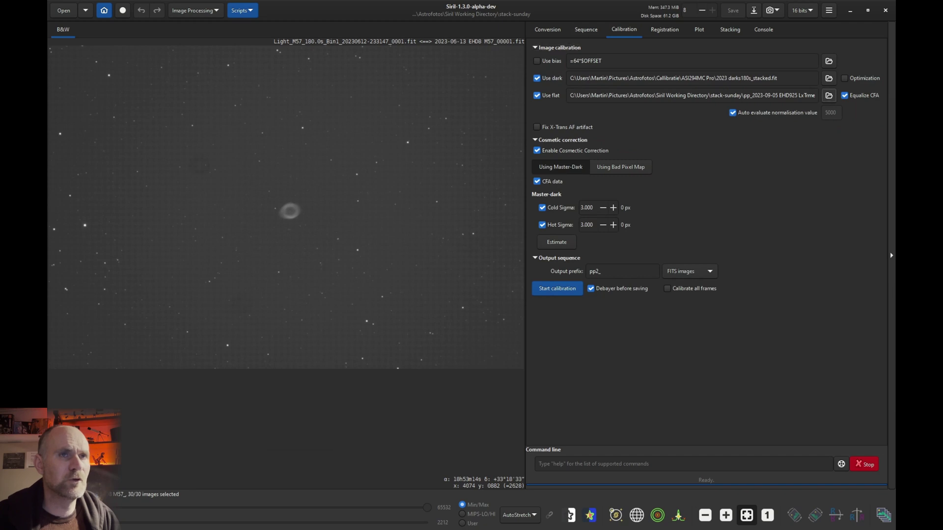
click(829, 95)
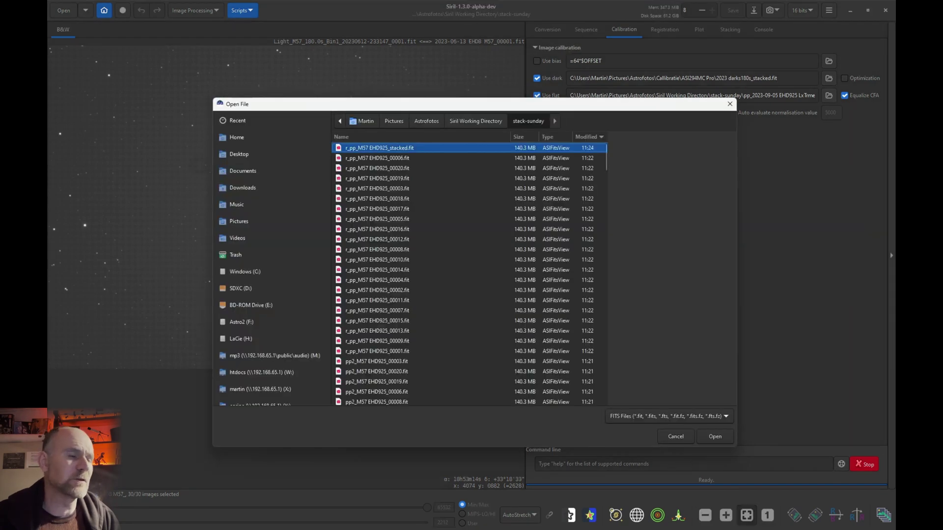
click(427, 120)
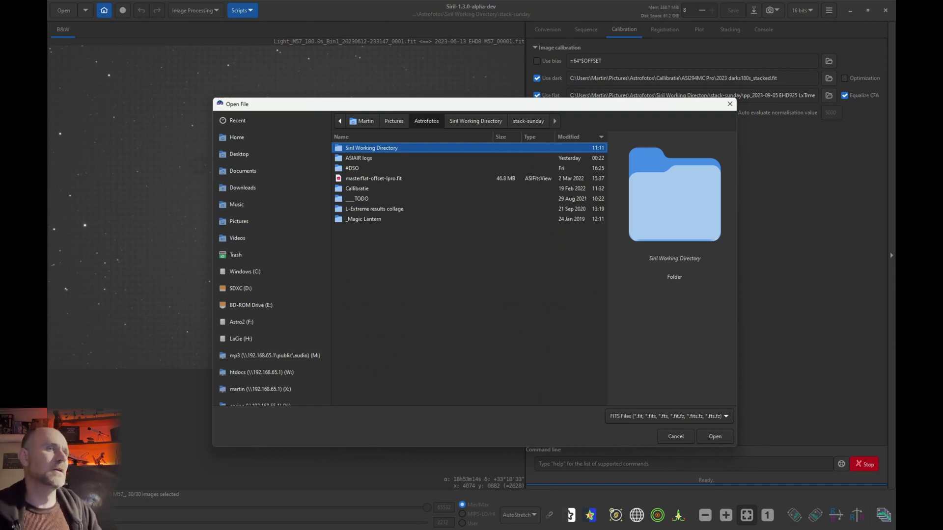
double_click(357, 189)
key(Return)
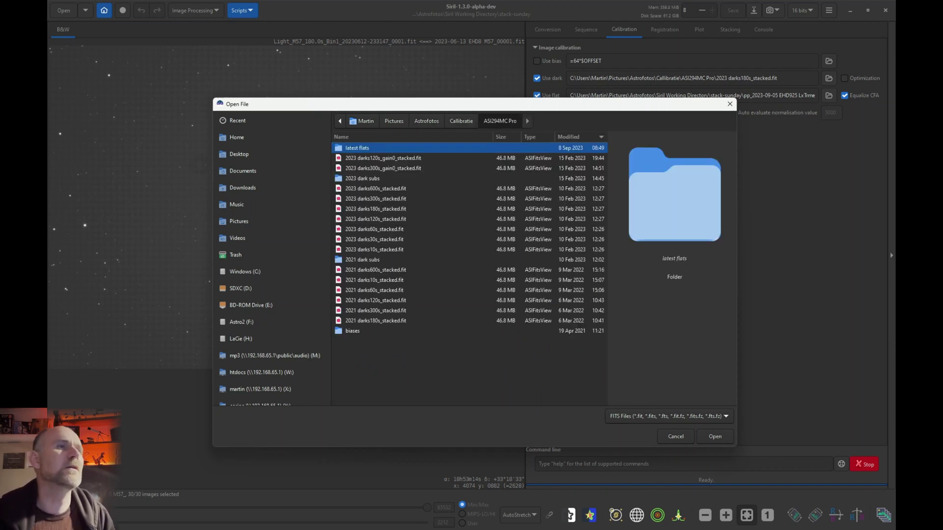
key(Return)
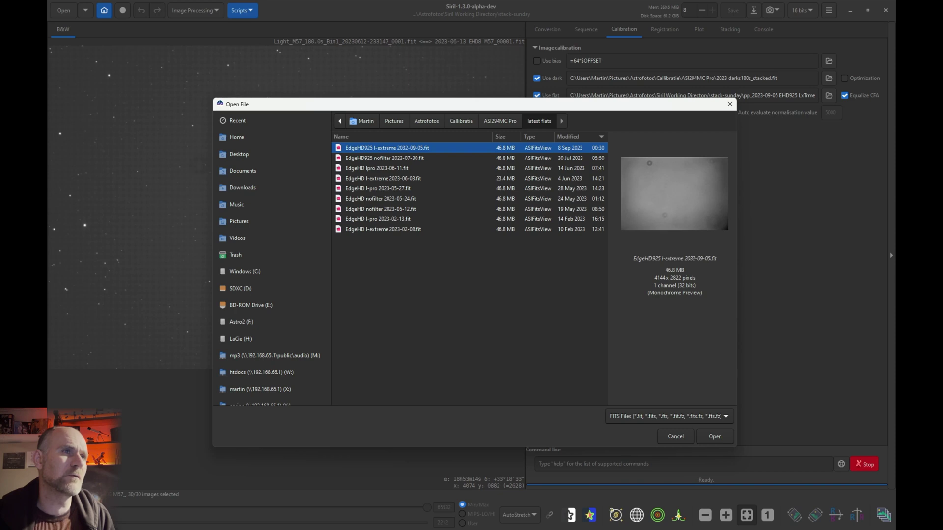
click(376, 168)
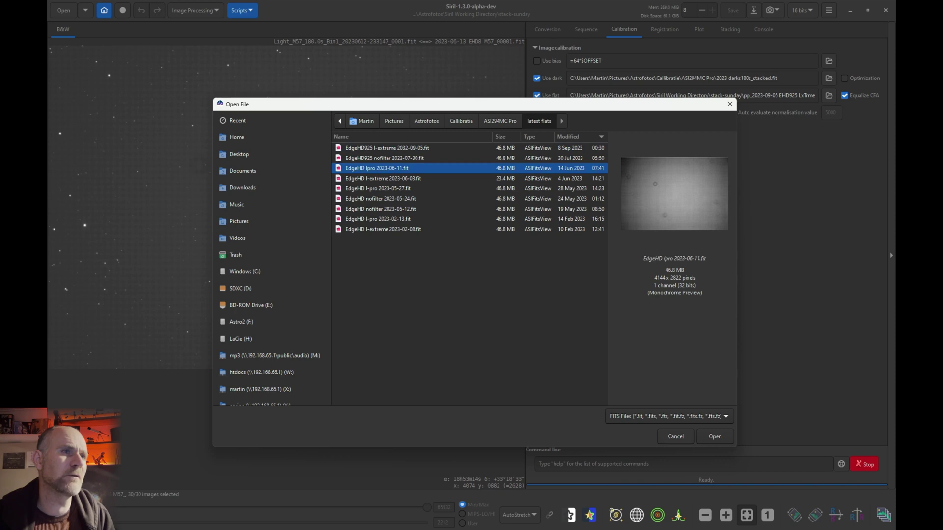
click(715, 436)
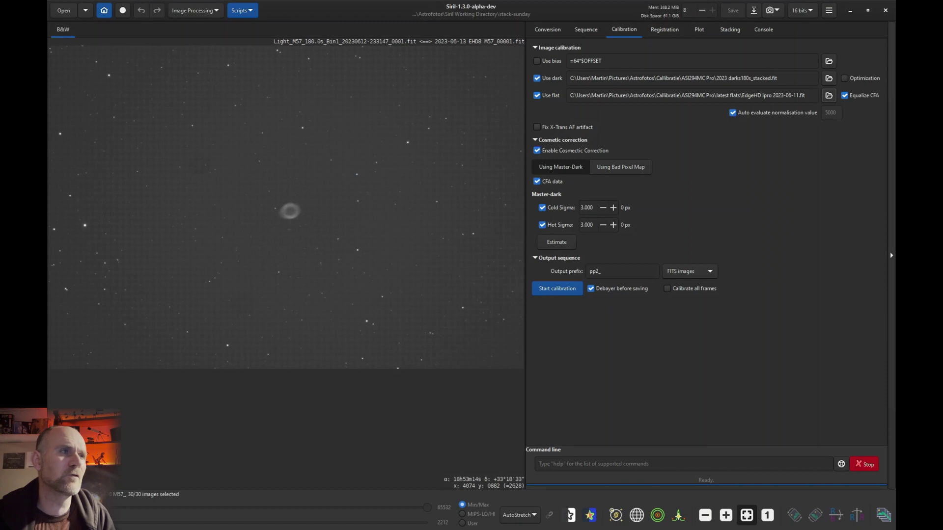
- Calibrate the EHD8 sequence with the output prefix "pp_" and register all calibrated images with Global Star Alignment
click(597, 272)
key(BackSpace)
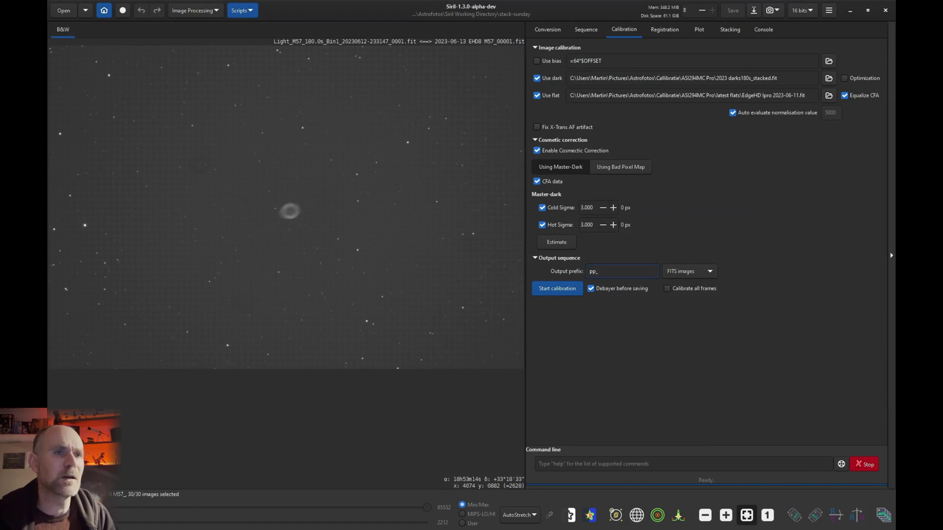
click(557, 288)
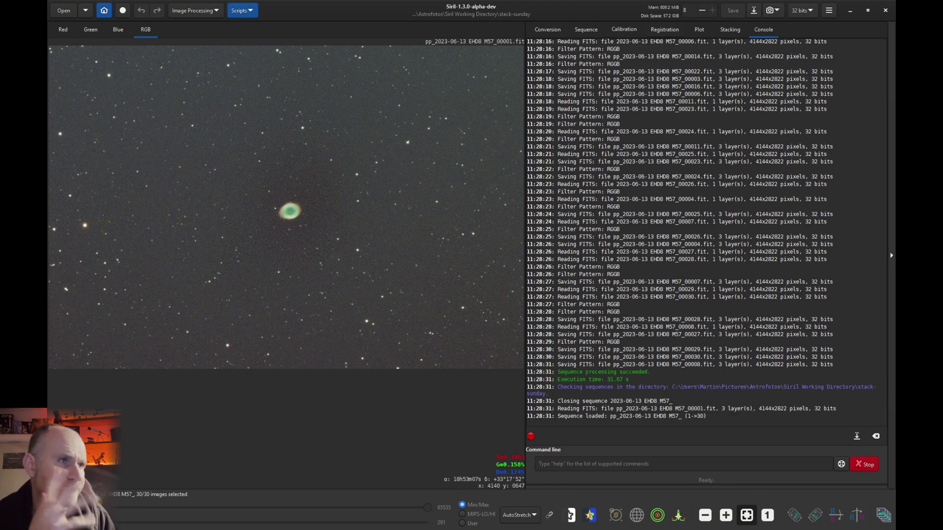
click(664, 30)
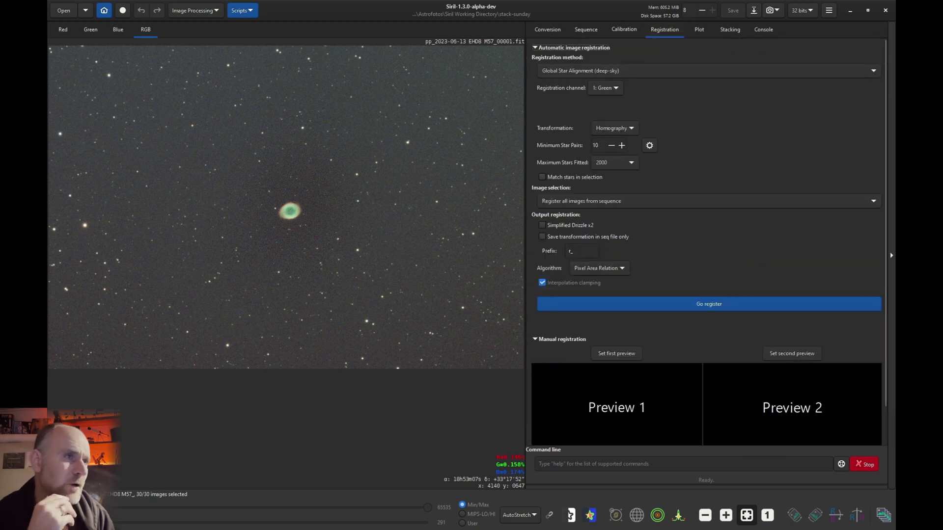
click(709, 304)
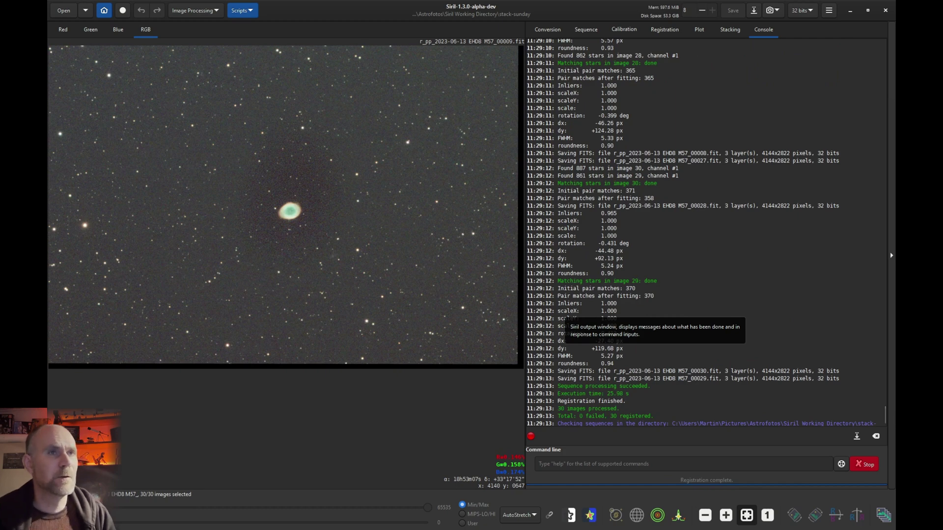
- Set the image rejection criterion for stacking the registered EHD8 sequence to roundness
click(730, 30)
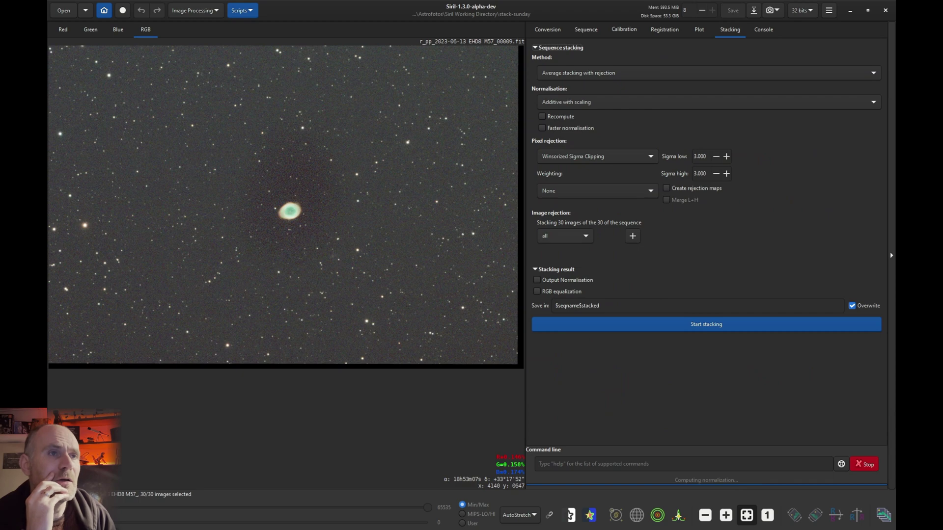
click(565, 236)
key(Down)
key(Down)
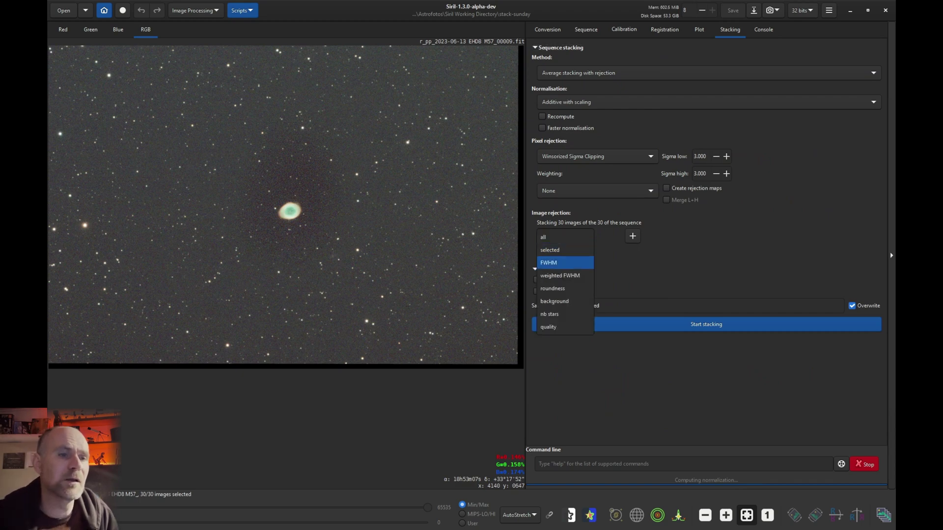
key(Down)
key(Down)
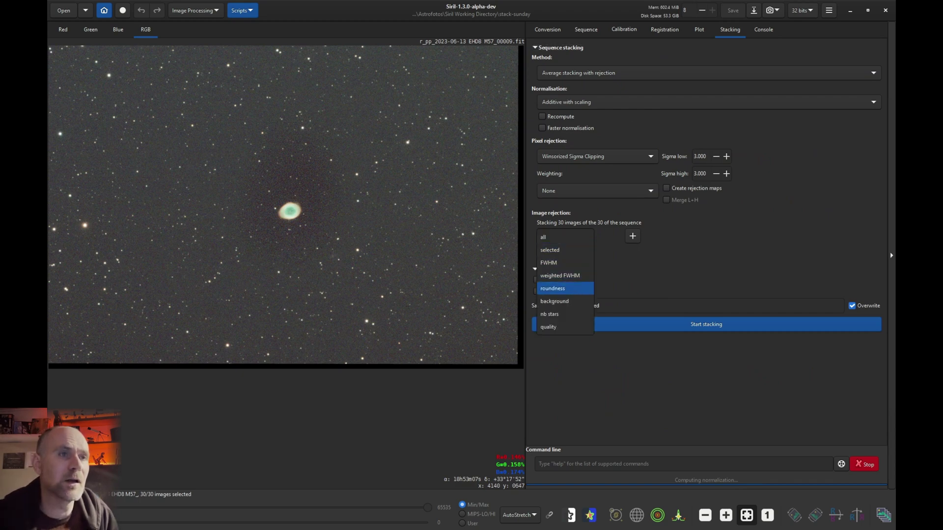
key(Return)
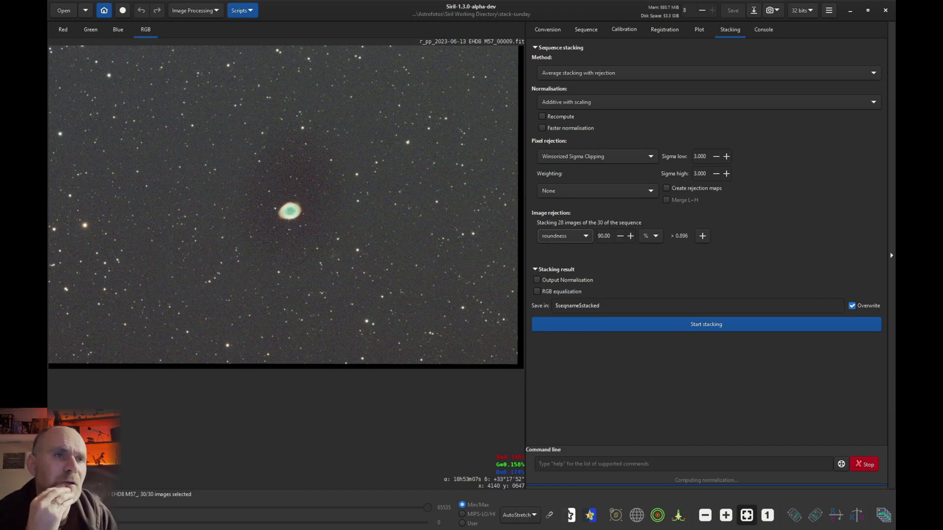
- Lower the roundness threshold to 65% and stack the sequence using average stacking with rejection
click(620, 237)
key(Down)
key(Down)
key(Down)
key(Down)
key(Down)
key(Down)
key(Down)
key(Down)
key(Down)
key(Down)
key(Down)
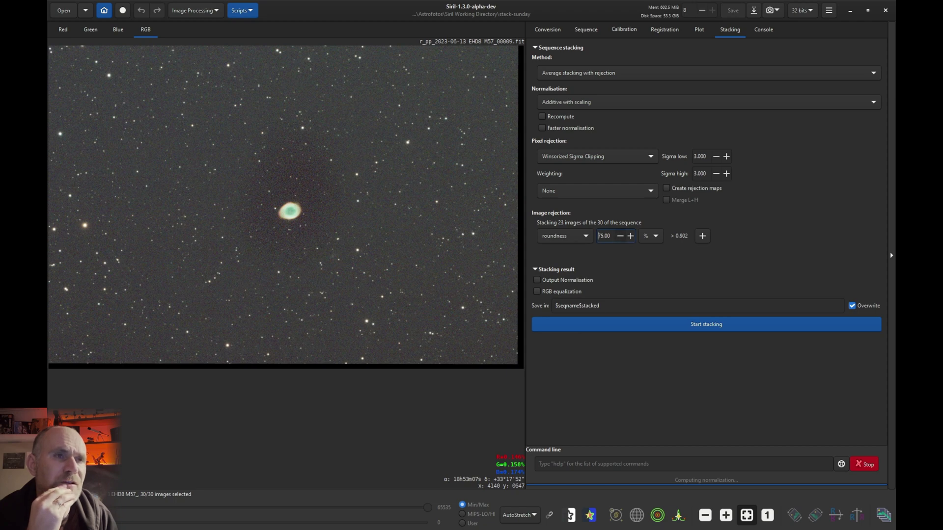
key(Down)
key(Down)
key(Down)
key(Down)
key(Down)
key(Down)
key(Down)
key(Down)
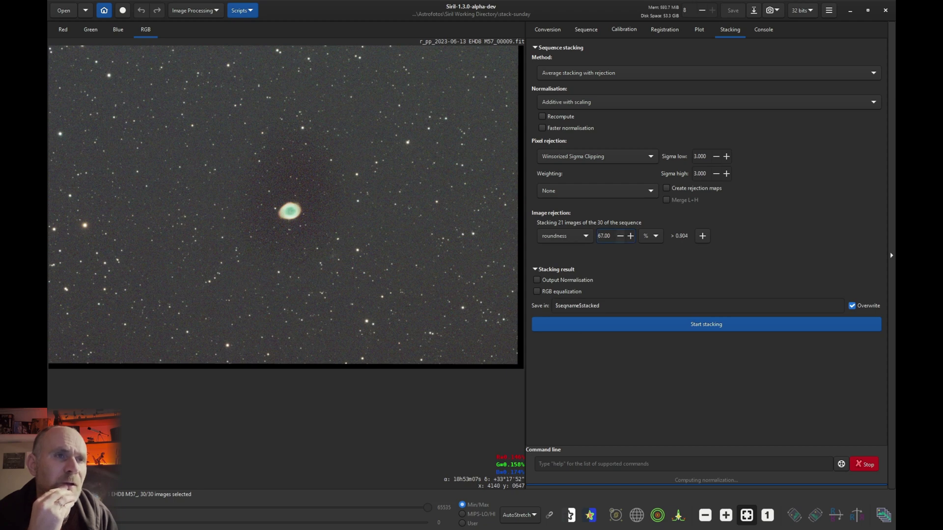
key(Down)
key(Down)
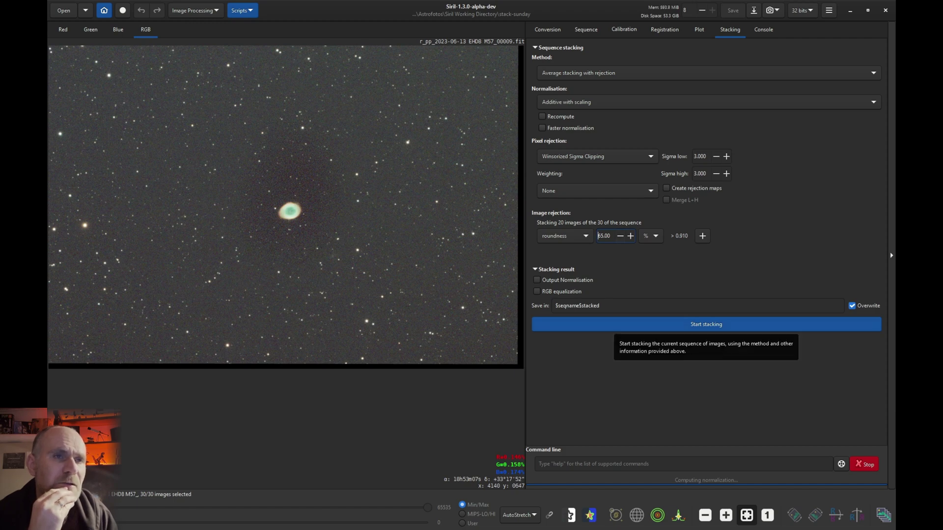
click(707, 324)
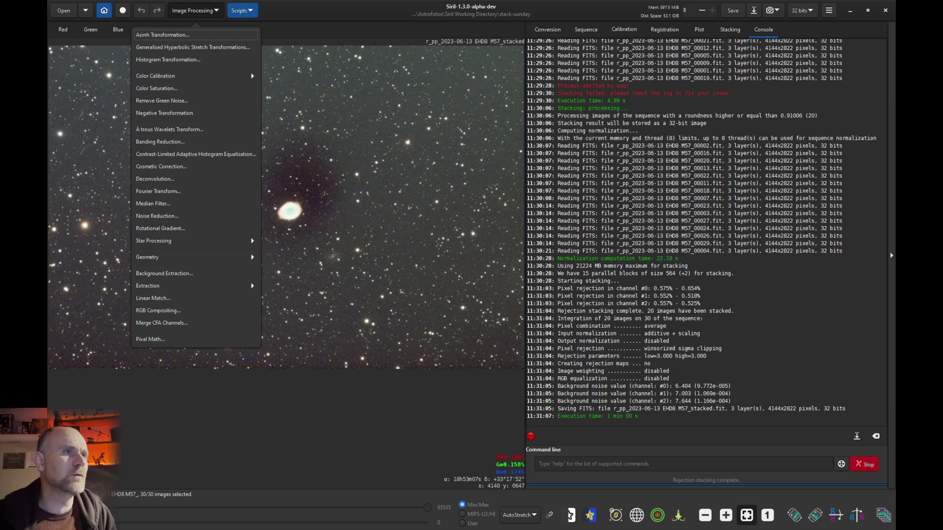
- Run Photometric Color Calibration on the stacked EHD8 image and subtract its background with RBF extraction at 20 samples per line
click(155, 75)
click(172, 62)
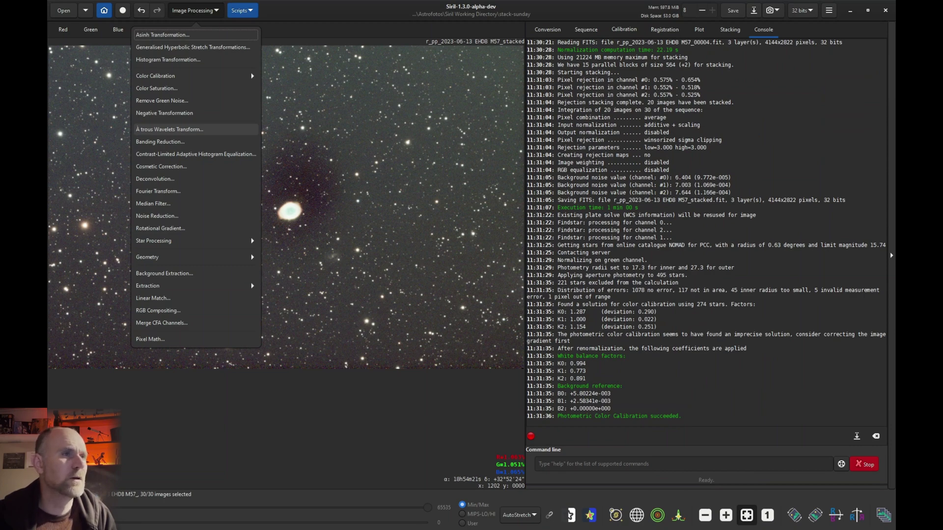
click(164, 273)
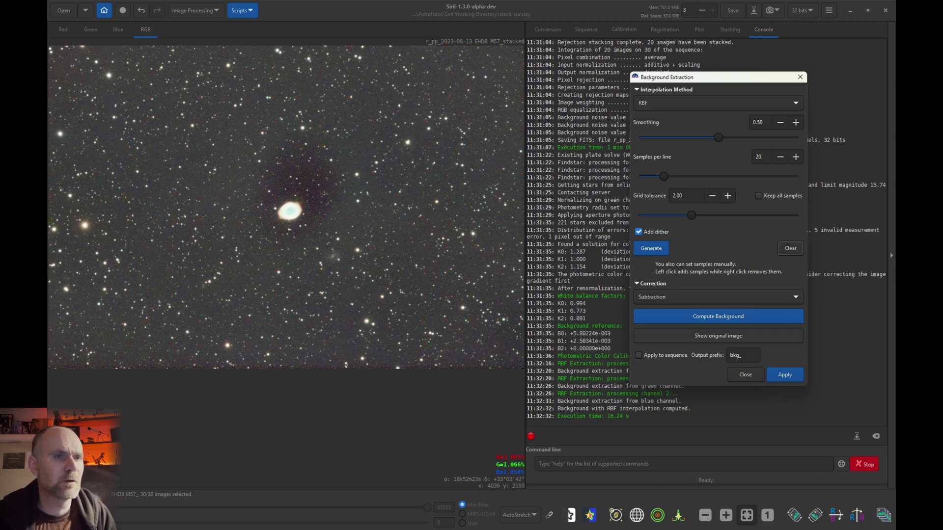
click(785, 374)
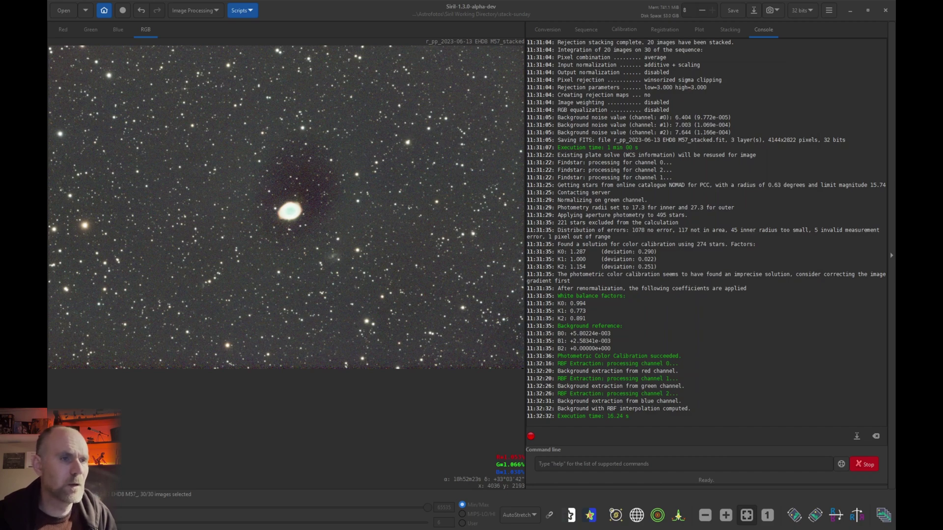
- Stretch the EHD8 image with Histogram Transformation, using shadows of about 0.0094 and midtones of about 0.0077
drag(651, 303, 587, 303)
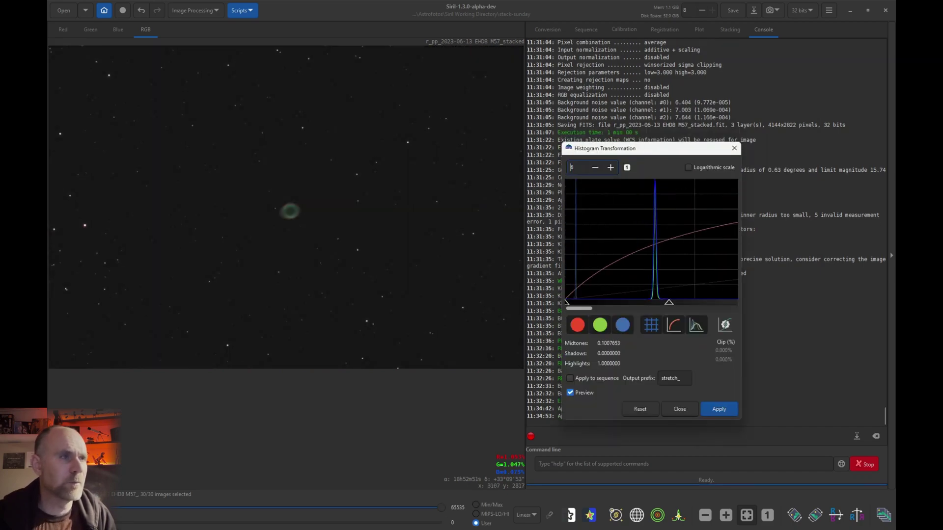
drag(566, 303, 573, 303)
drag(676, 302, 573, 302)
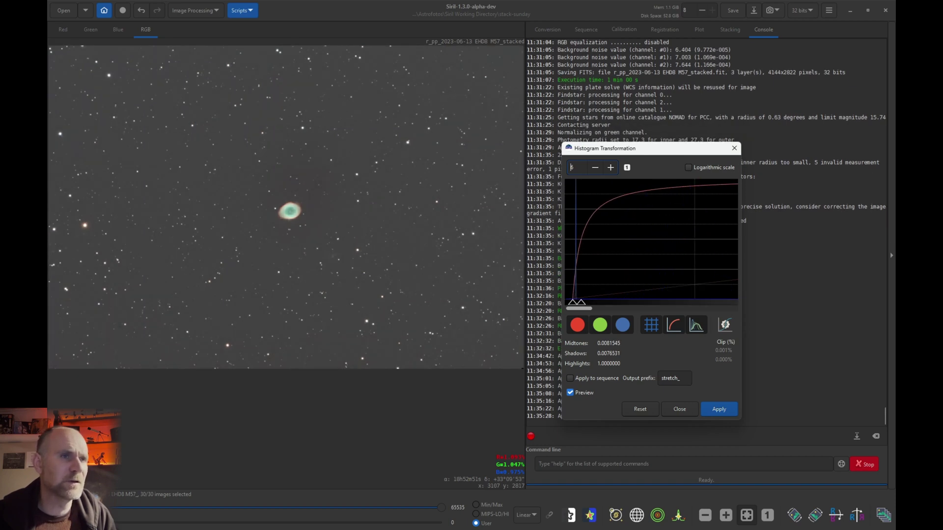
drag(572, 302, 573, 302)
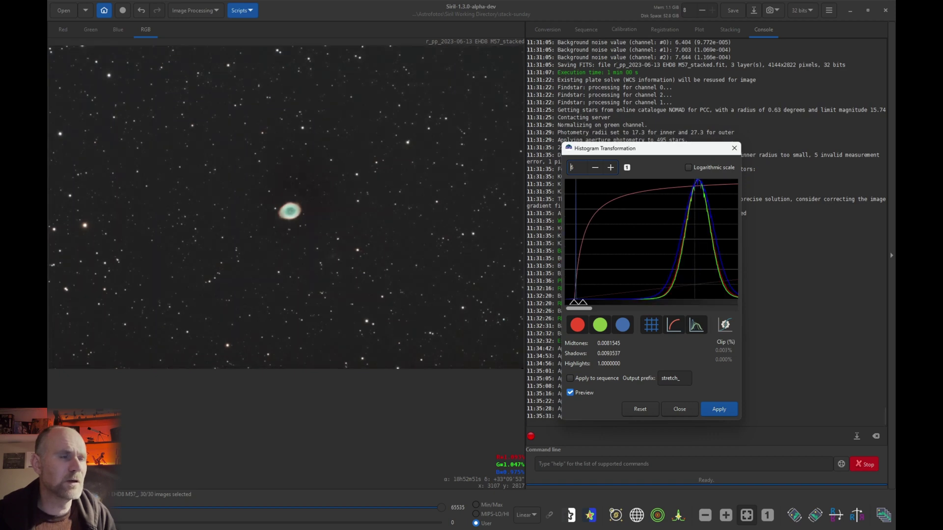
drag(583, 302, 580, 302)
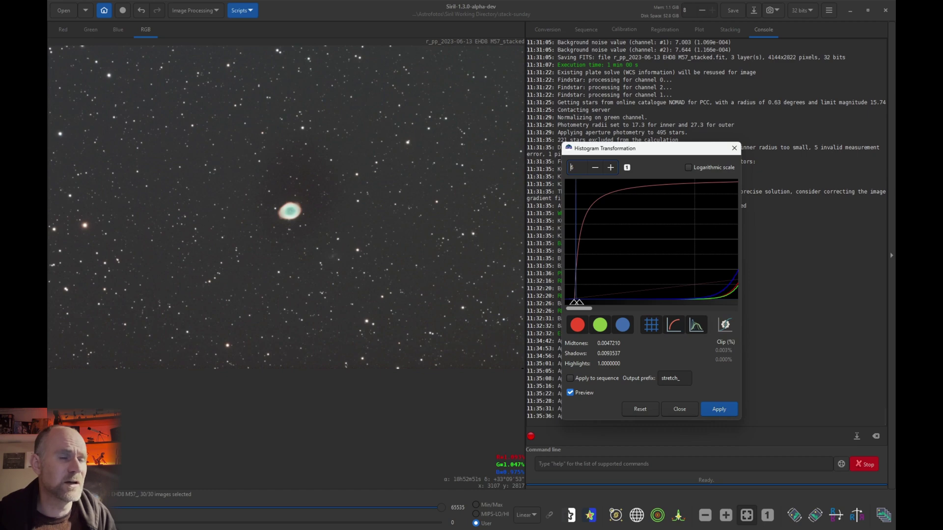
drag(580, 302, 582, 302)
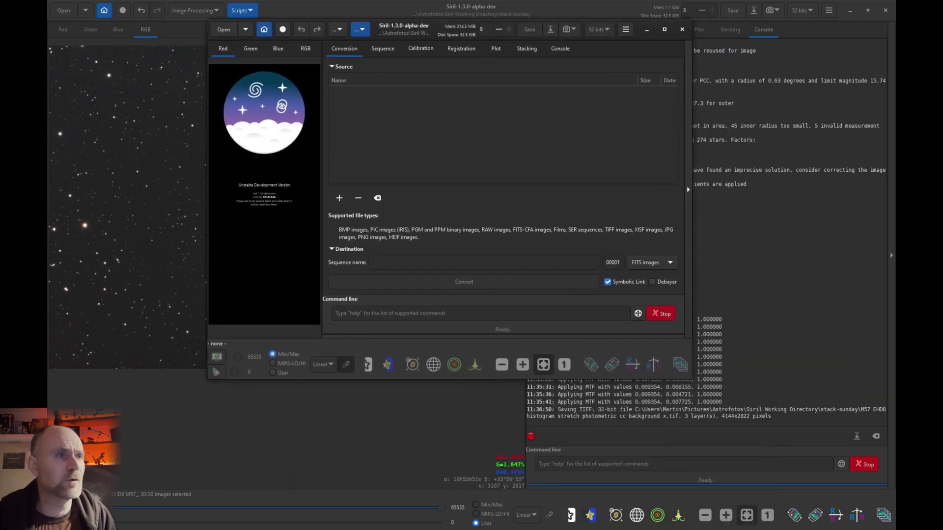
- Open the stacked EHD925 M57 image in a second Siril window and place that window over the EHD8 one
drag(404, 28, 335, 43)
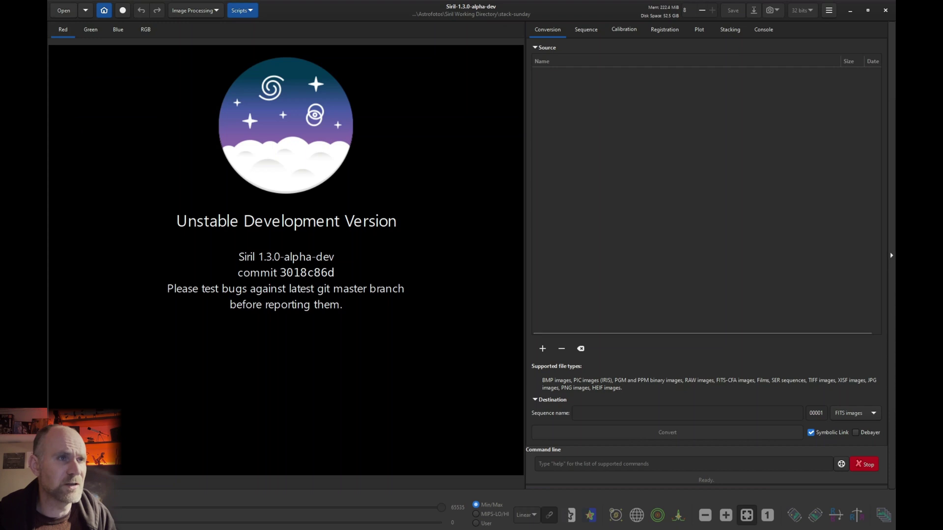
click(63, 11)
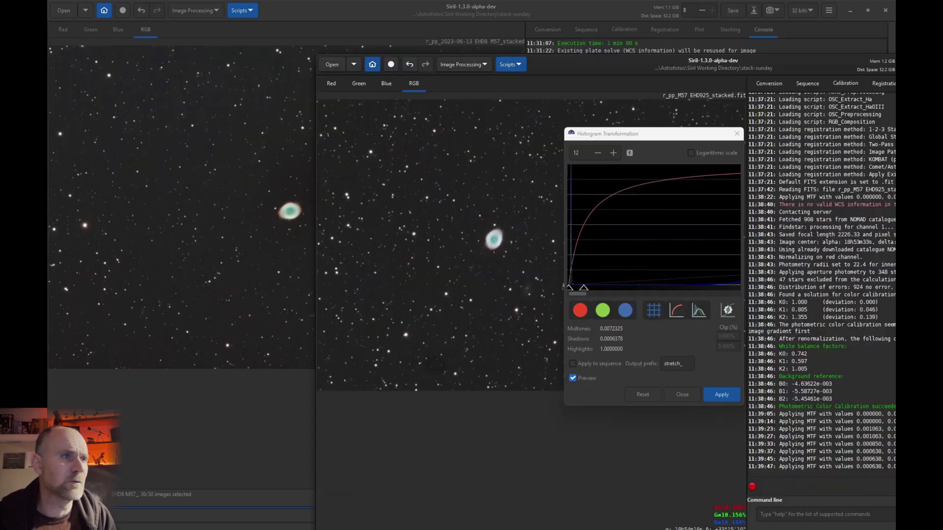
drag(589, 65, 423, 56)
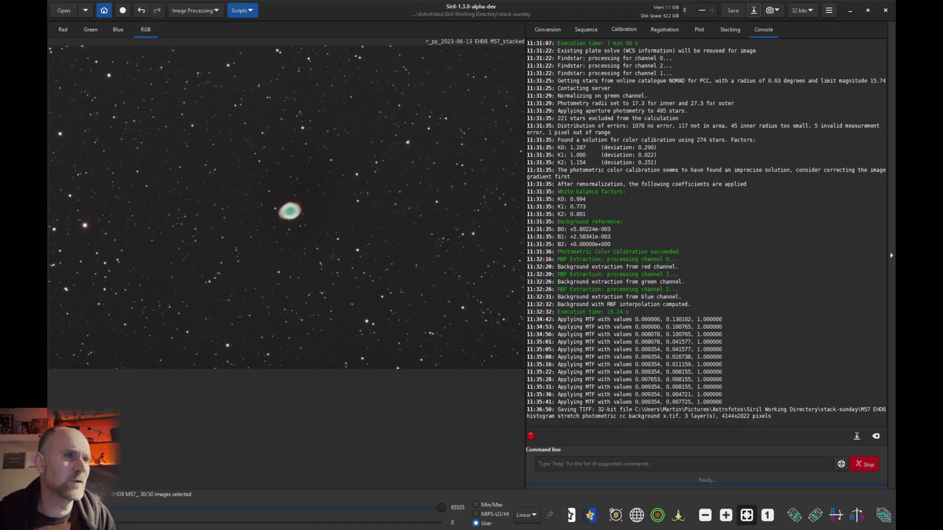
- View the Ring Nebula in the EHD8 image at 100% zoom and compare it with the EHD925 nebula
click(767, 515)
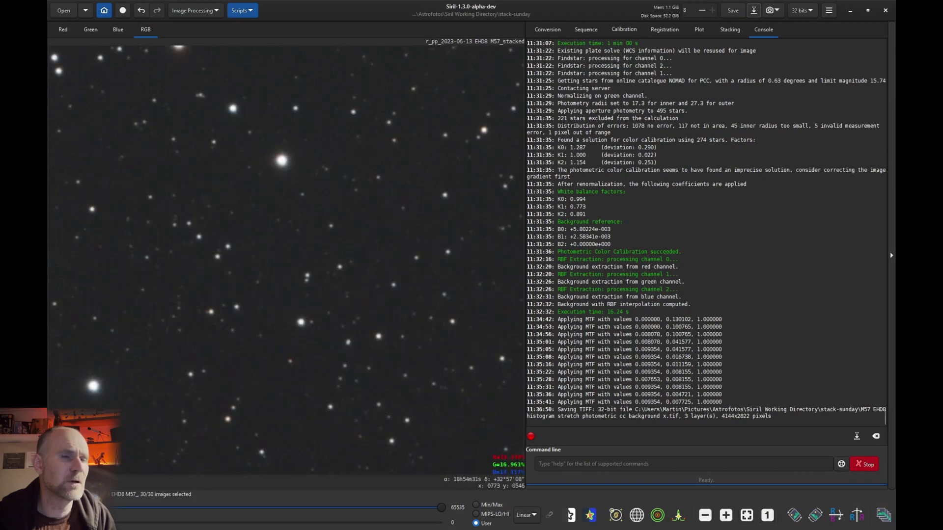
right_click(392, 287)
click(472, 319)
drag(471, 321, 48, 237)
drag(442, 442, 209, 94)
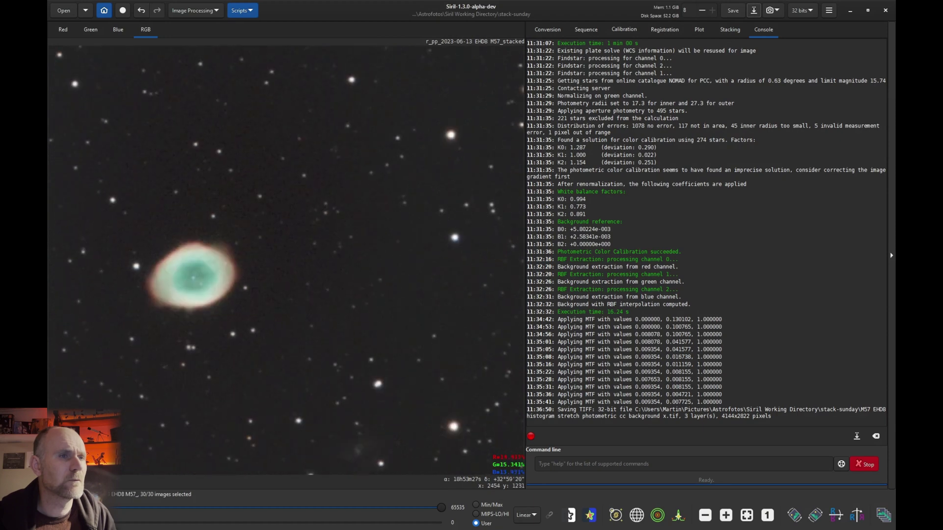
drag(347, 281, 343, 280)
scroll(286, 260, down, 5)
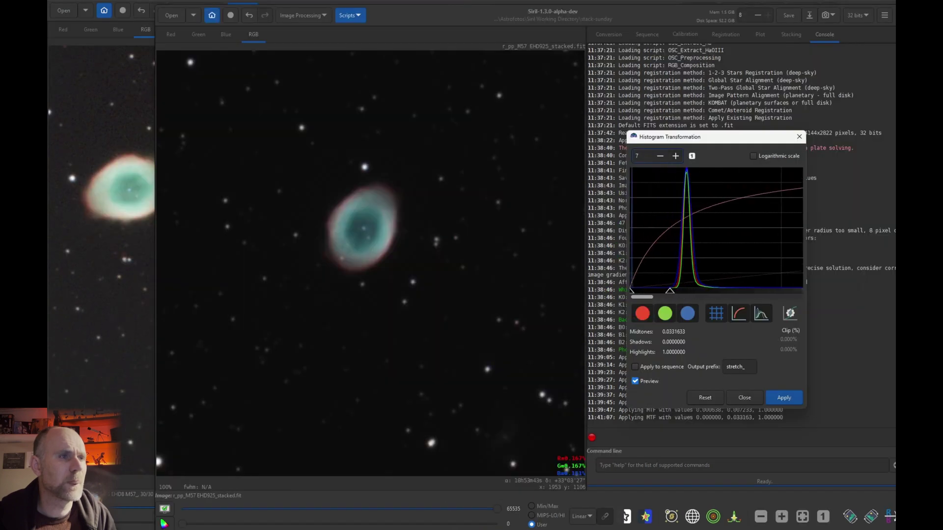
- Stretch the EHD925 image with Histogram Transformation, using shadows of about 0.00077 and midtones of about 0.0066
click(676, 156)
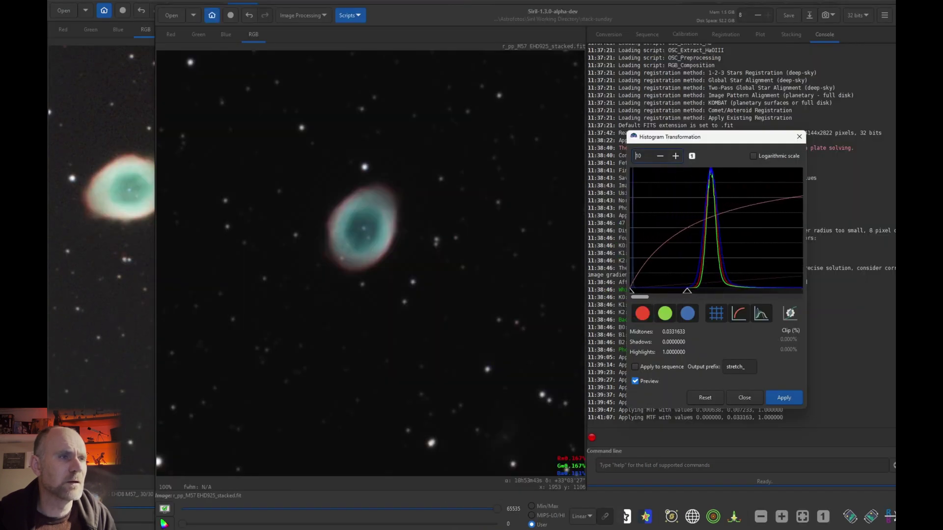
drag(686, 291, 656, 291)
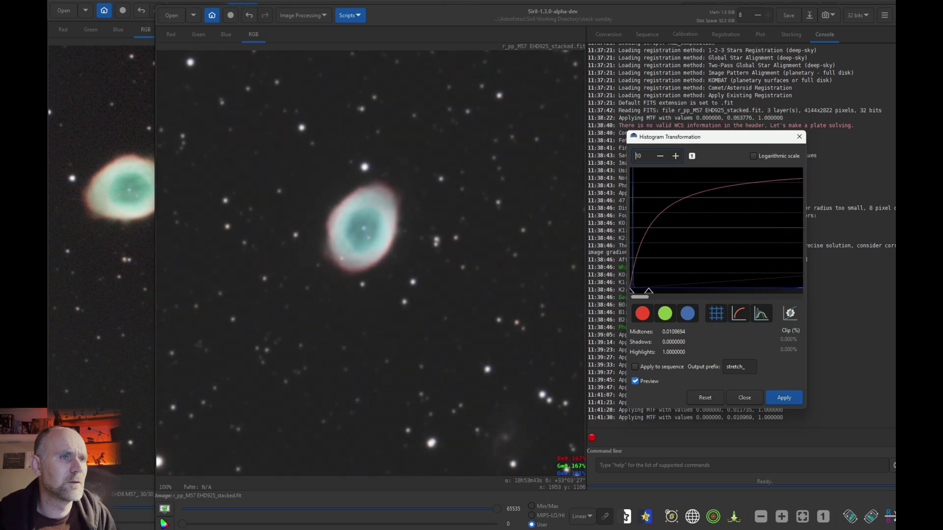
drag(631, 291, 632, 290)
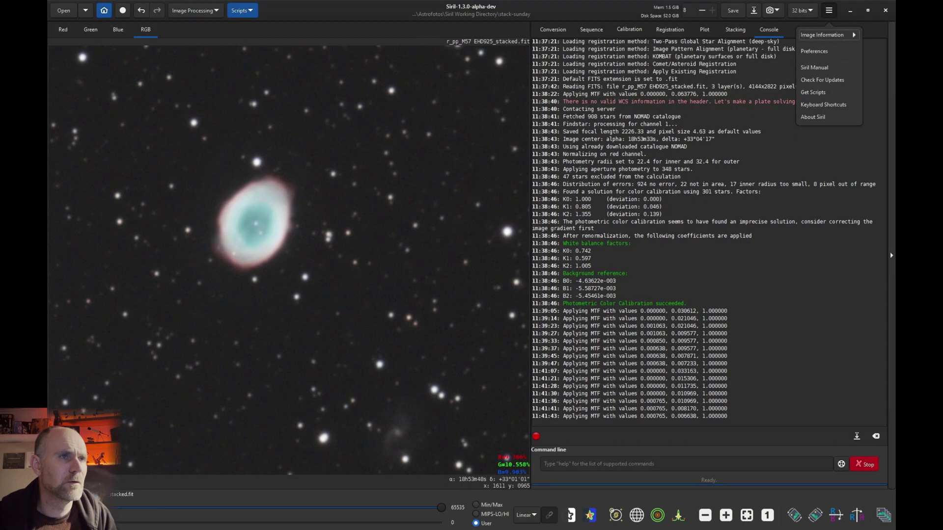
- Plate-solve the stretched EHD925 image with a 2226.3 mm focal length and 4.63 µm pixel size, flipping the image if needed
click(824, 50)
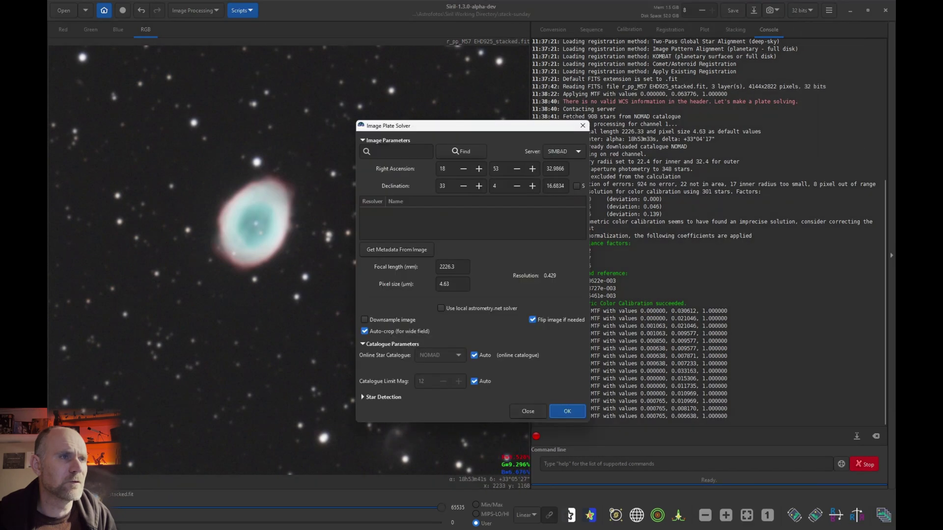
click(567, 412)
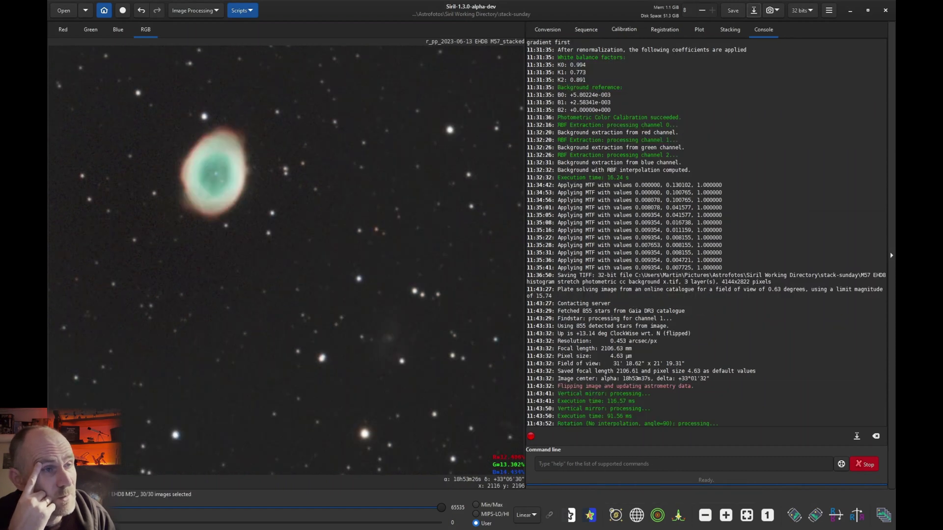
- Save the plate-solved EHD8 image as a new file
click(754, 10)
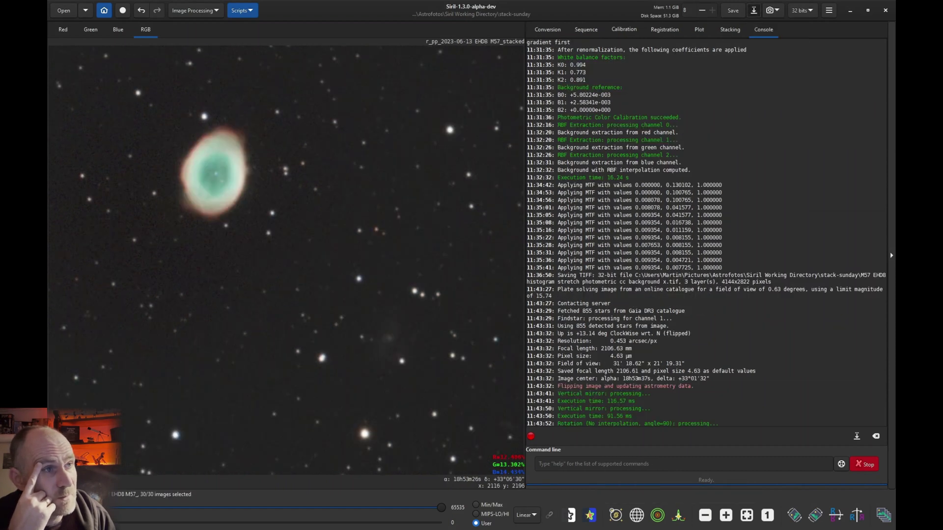